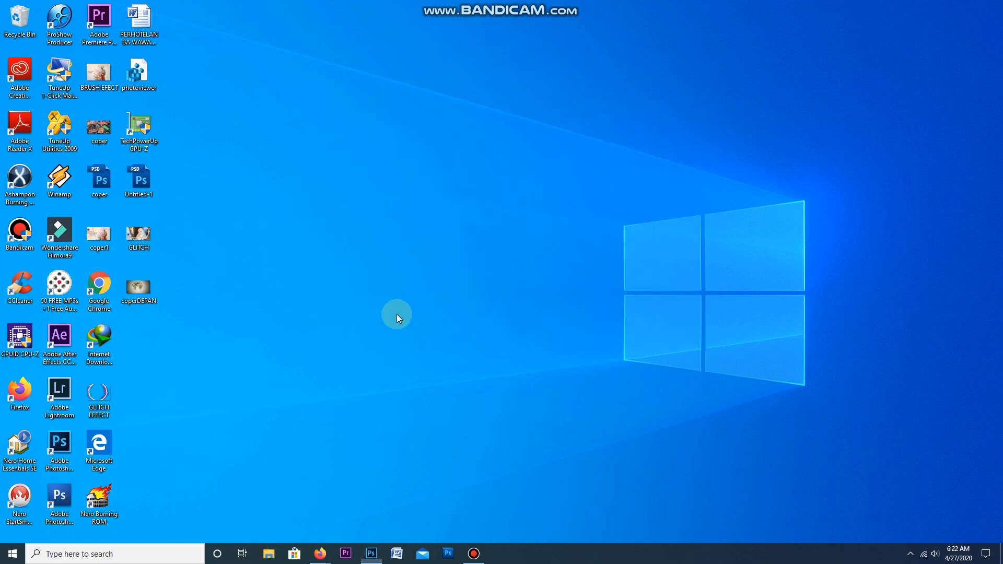
Review the YouTube channel page and read the help article on channel headers through its banner size guidelines.
scroll(204, 280, "down", 1)
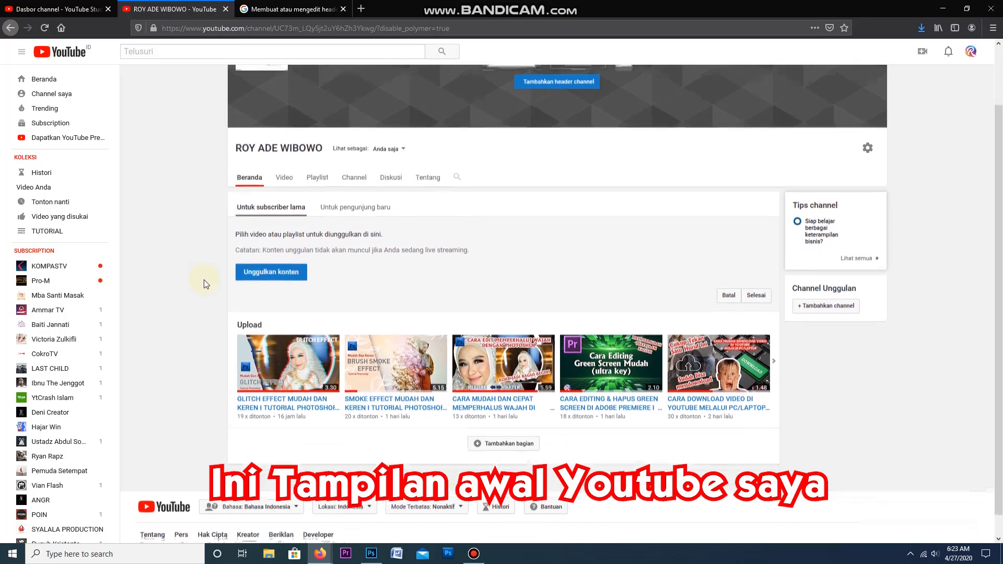
scroll(204, 284, "up", 2)
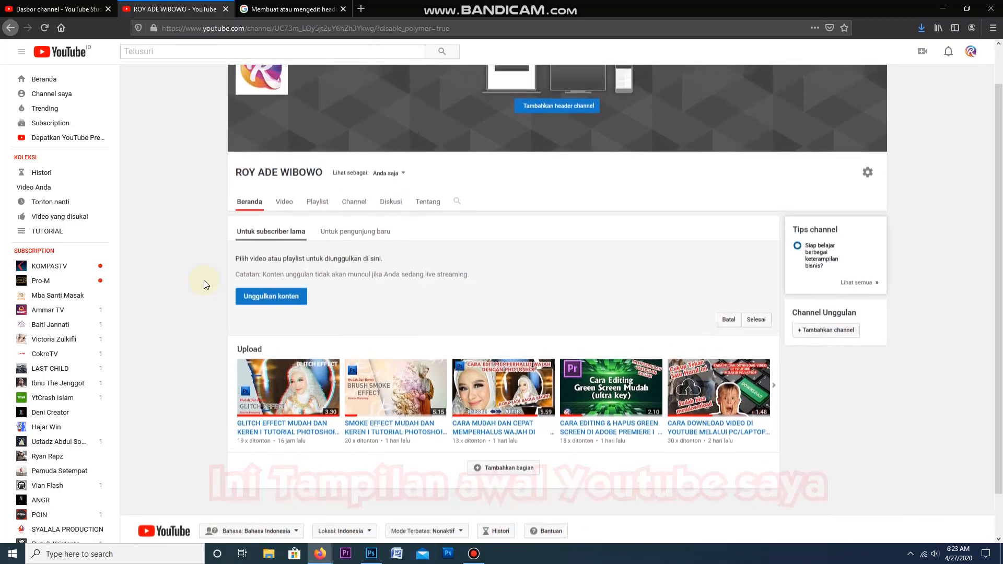
left_click(282, 9)
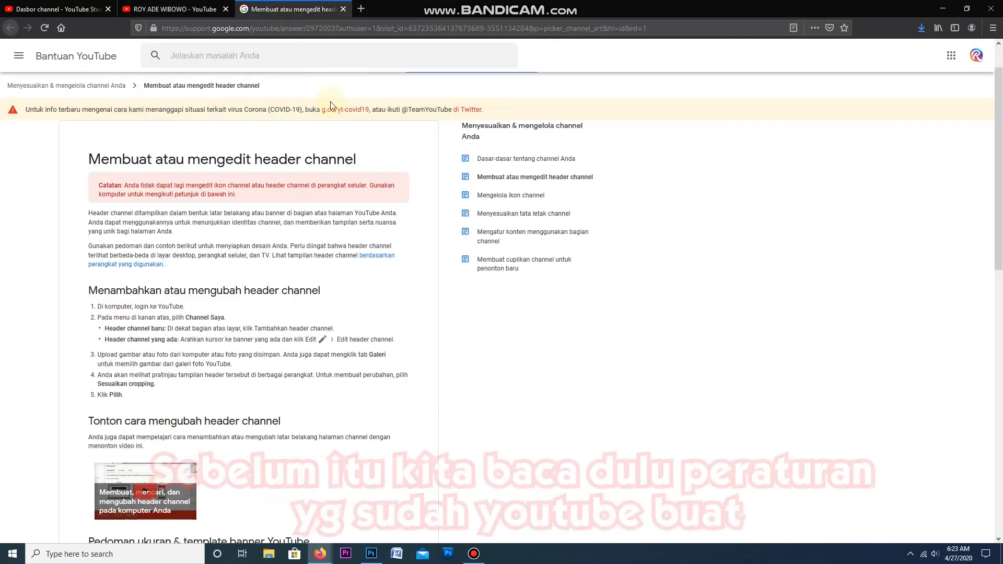
scroll(102, 204, "up", 1)
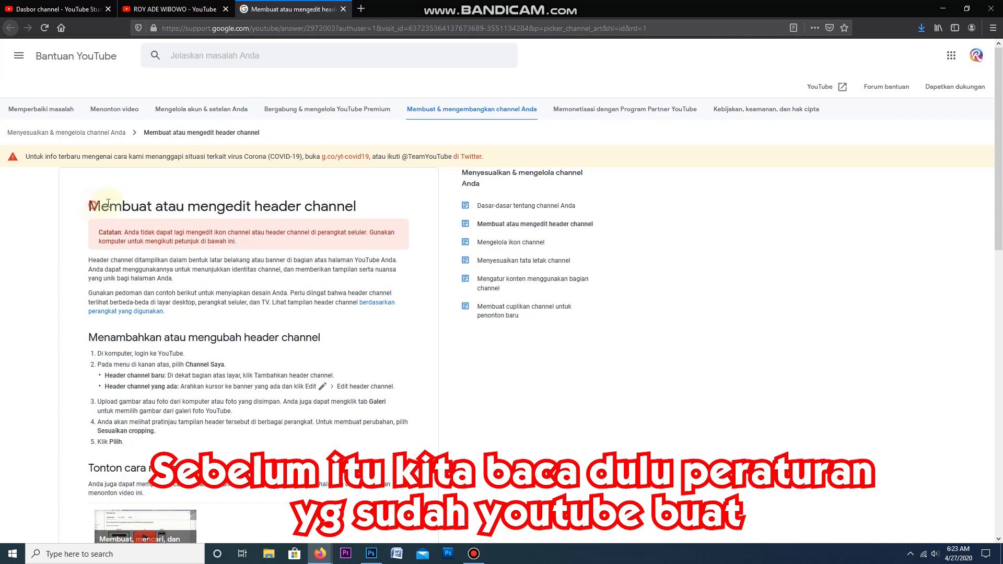
left_click_drag(89, 205, 350, 202)
left_click(350, 202)
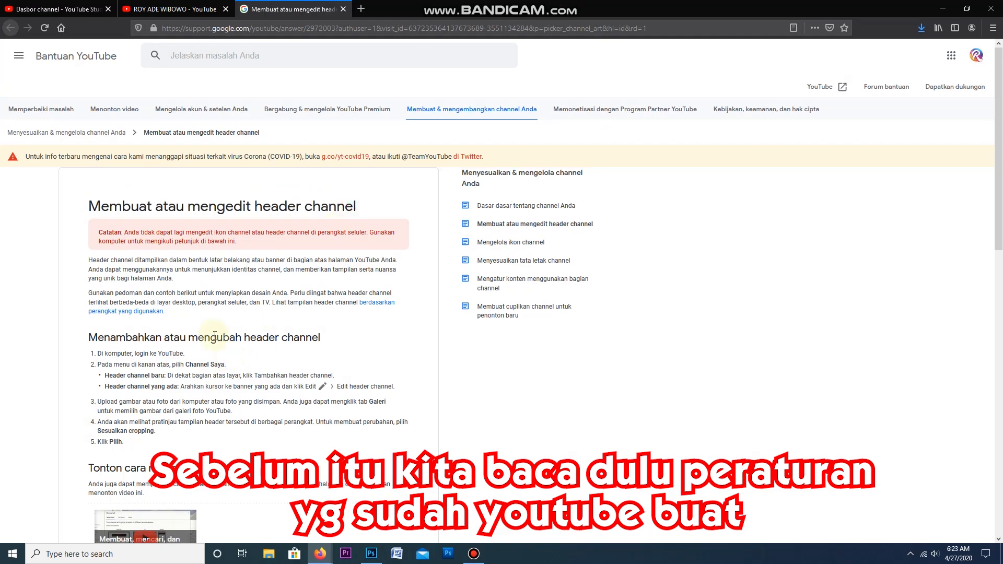
left_click_drag(111, 354, 163, 354)
left_click(164, 354)
scroll(161, 372, "down", 2)
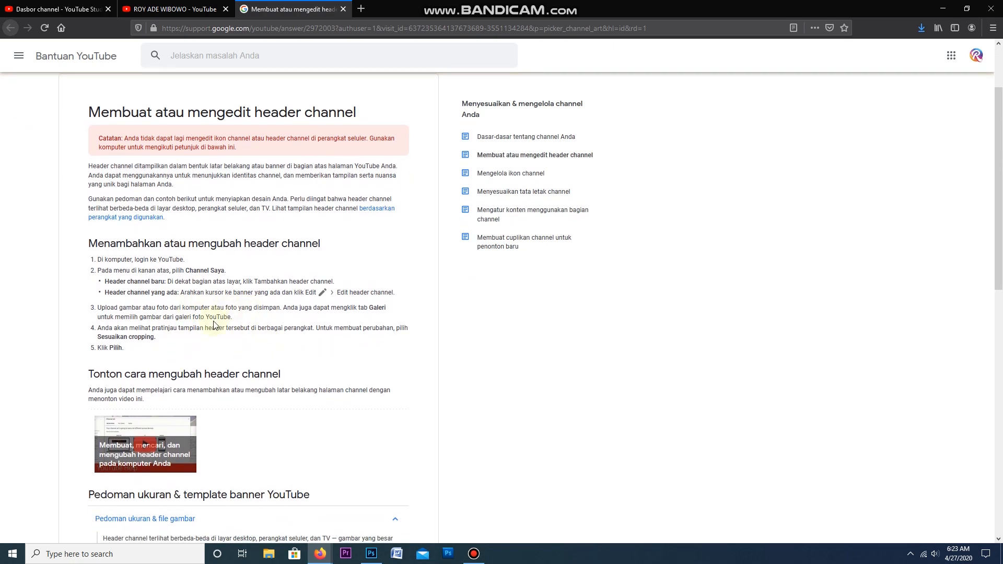
scroll(213, 325, "down", 4)
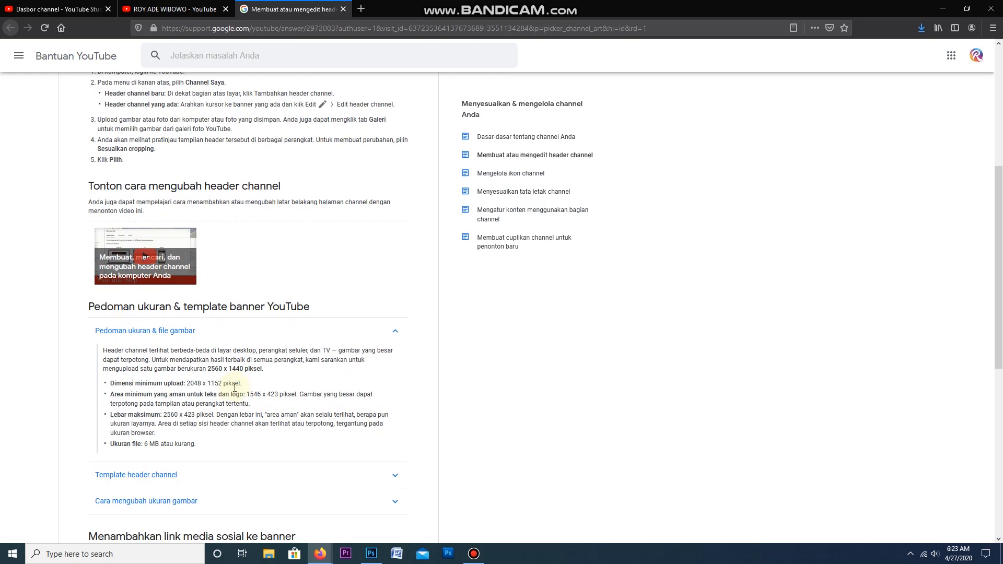
Copy the recommended banner width from the article, switch to Photoshop, and start a new document in pixels with width 2560.
right_click(211, 371)
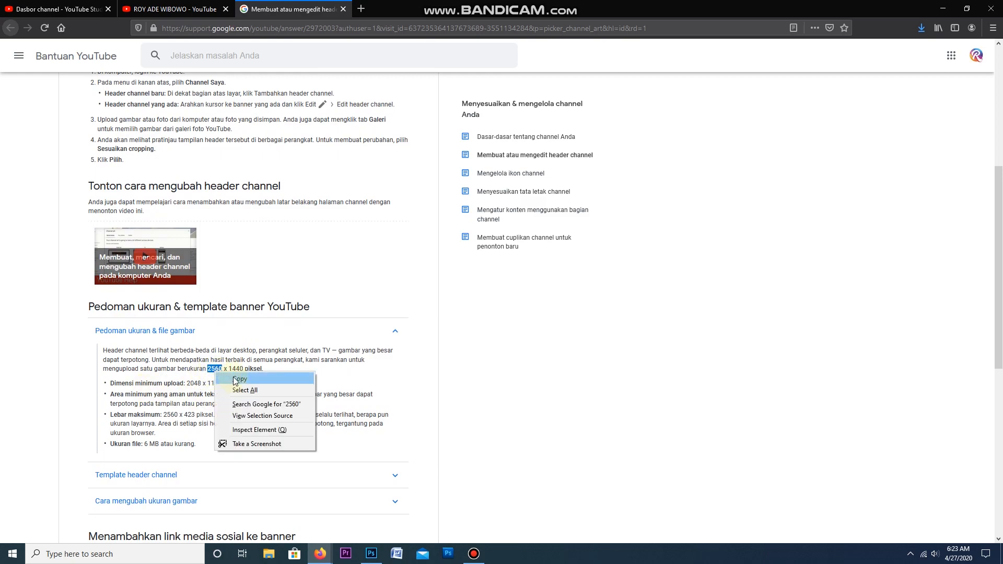
left_click(234, 378)
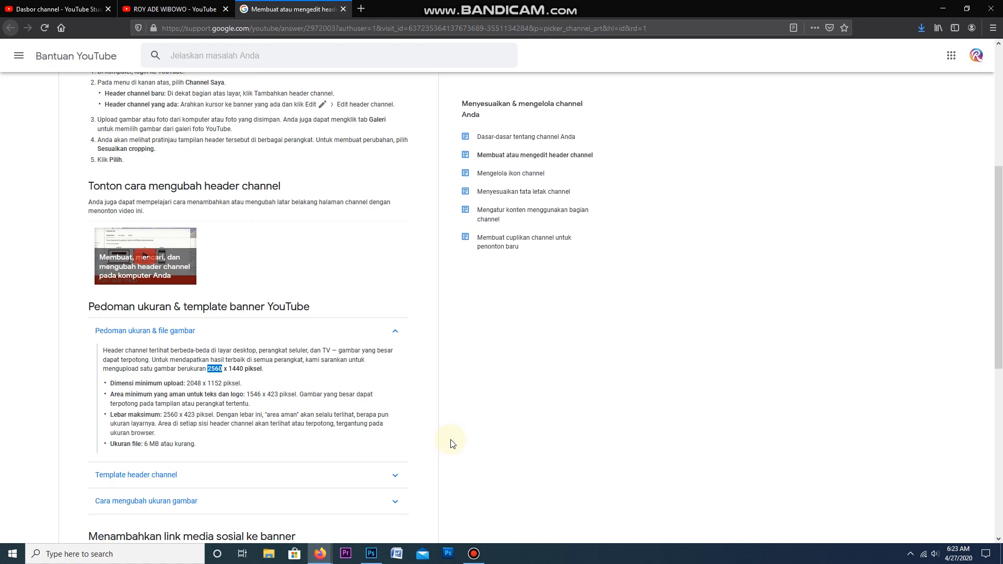
left_click(371, 554)
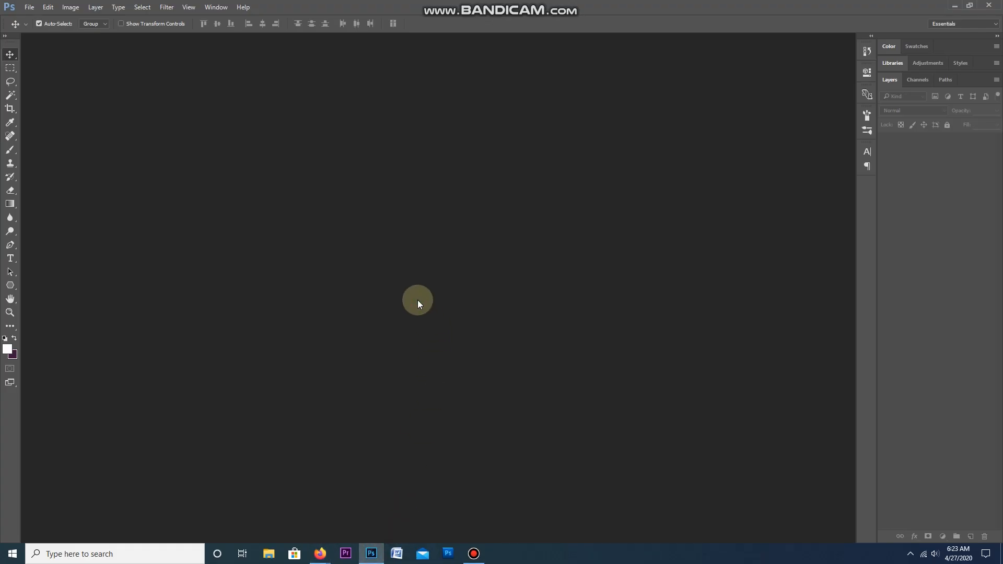
key("ctrl+n")
left_click(536, 177)
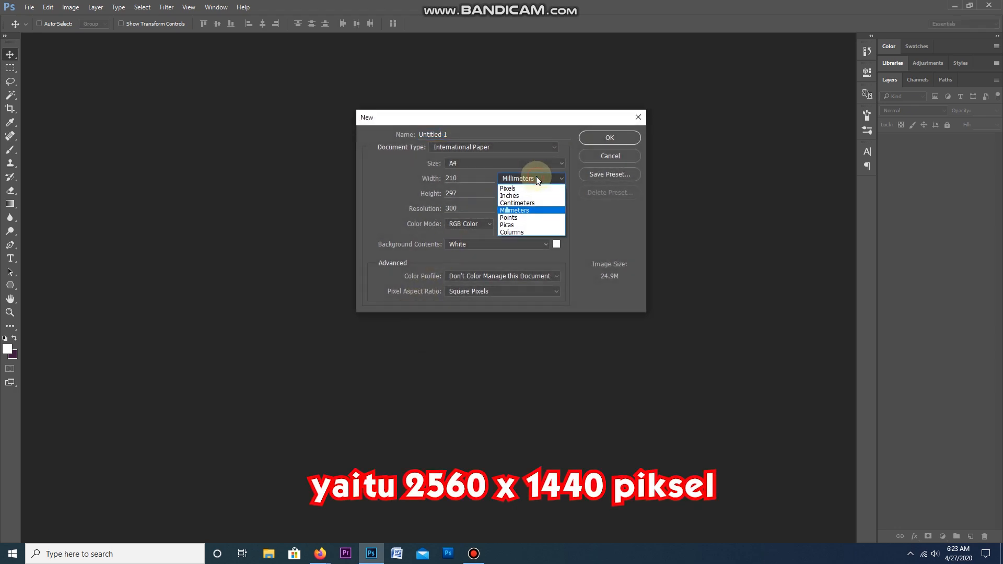
left_click(510, 188)
left_click_drag(494, 178, 440, 177)
type("2560")
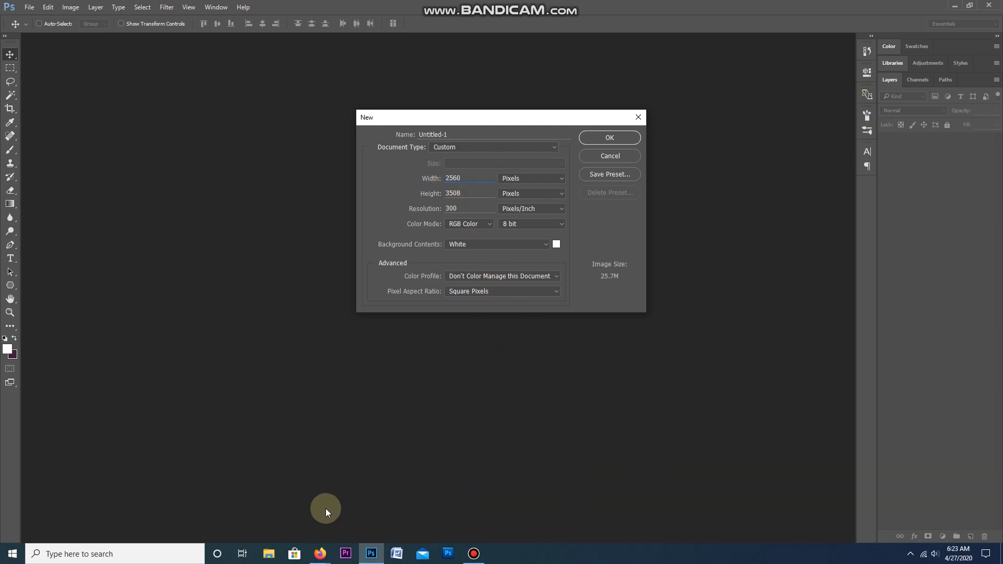
Take the recommended height from the help article in Firefox, set the new Photoshop document's height to 1440 pixels, and create it.
left_click(319, 553)
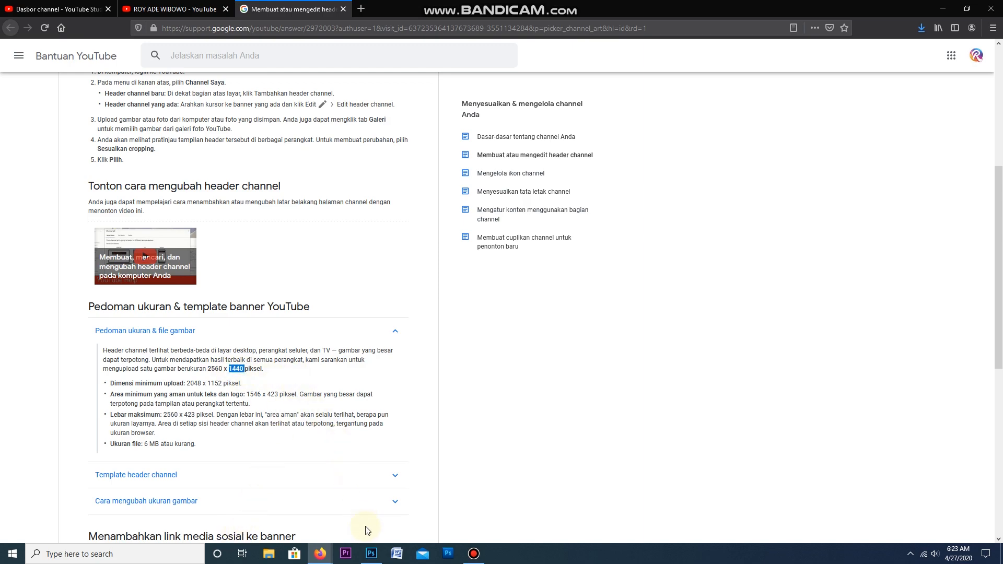
left_click(372, 555)
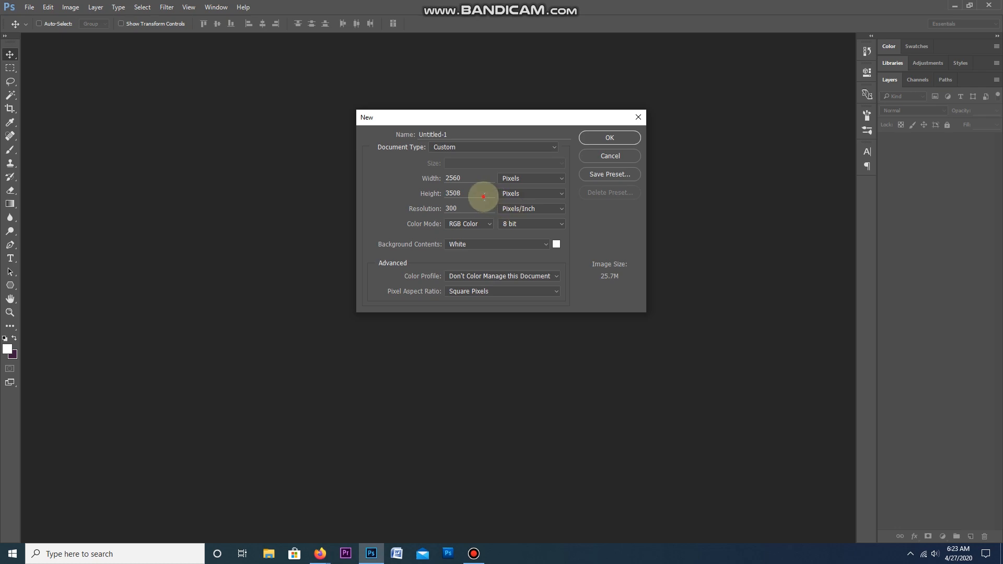
left_click(441, 197)
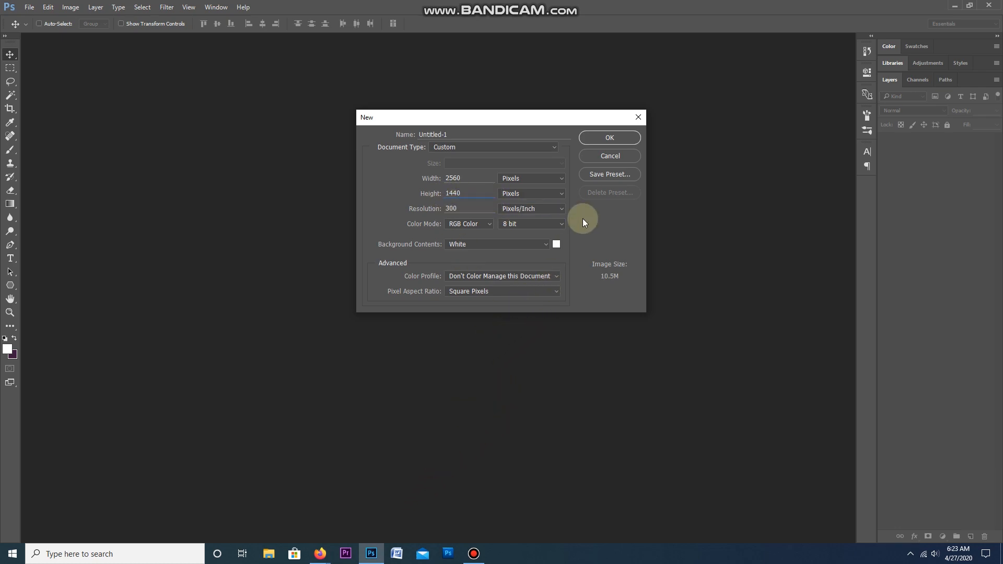
left_click(621, 137)
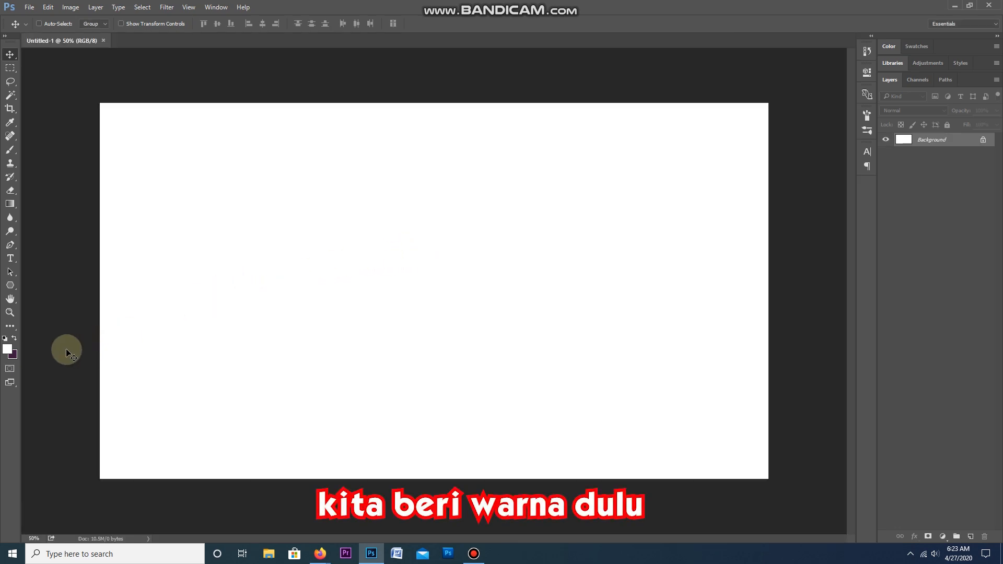
Swap the foreground and background colours and set the foreground to dark grey.
left_click(14, 338)
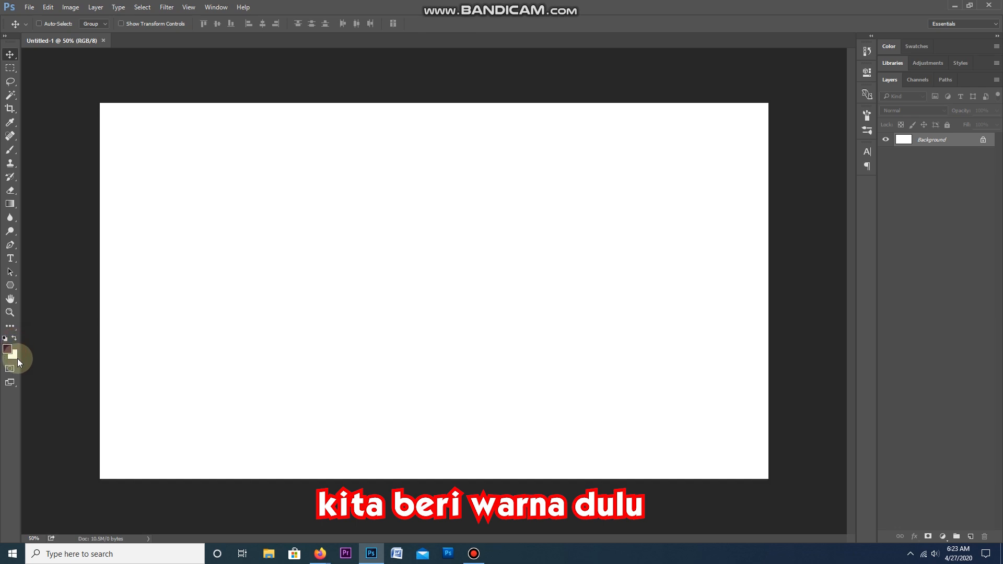
left_click(8, 350)
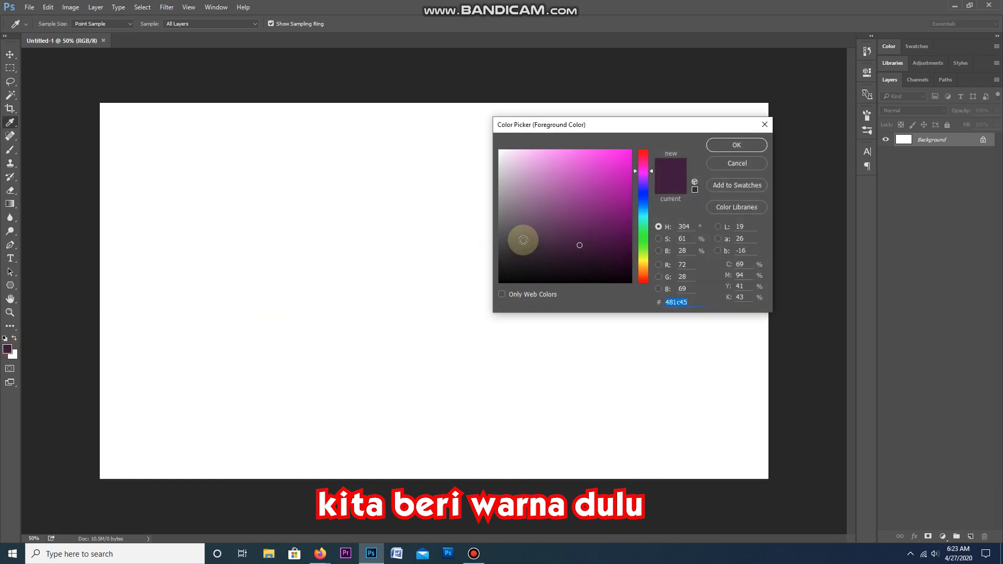
left_click(733, 146)
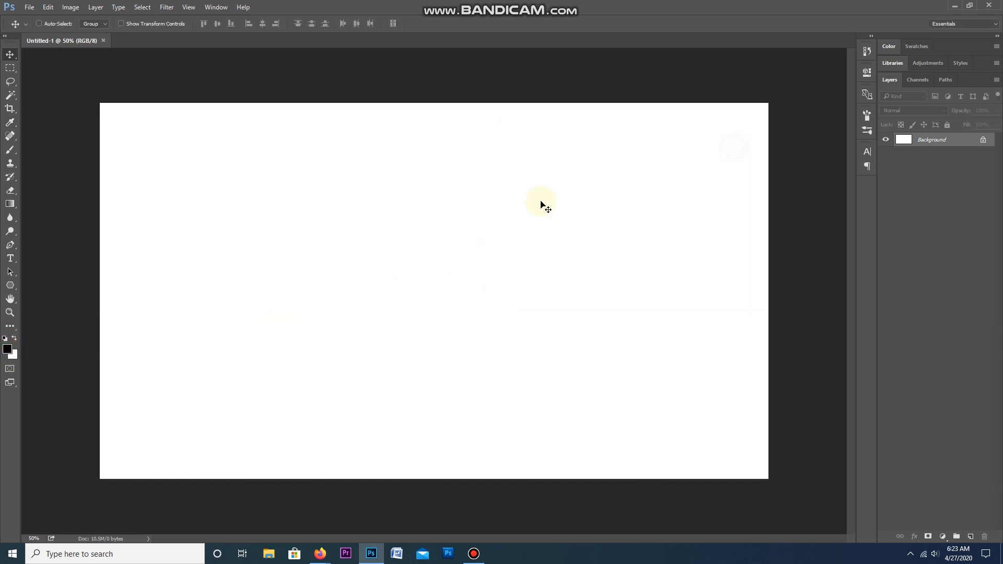
left_click(8, 350)
left_click_drag(528, 258, 500, 235)
left_click(735, 145)
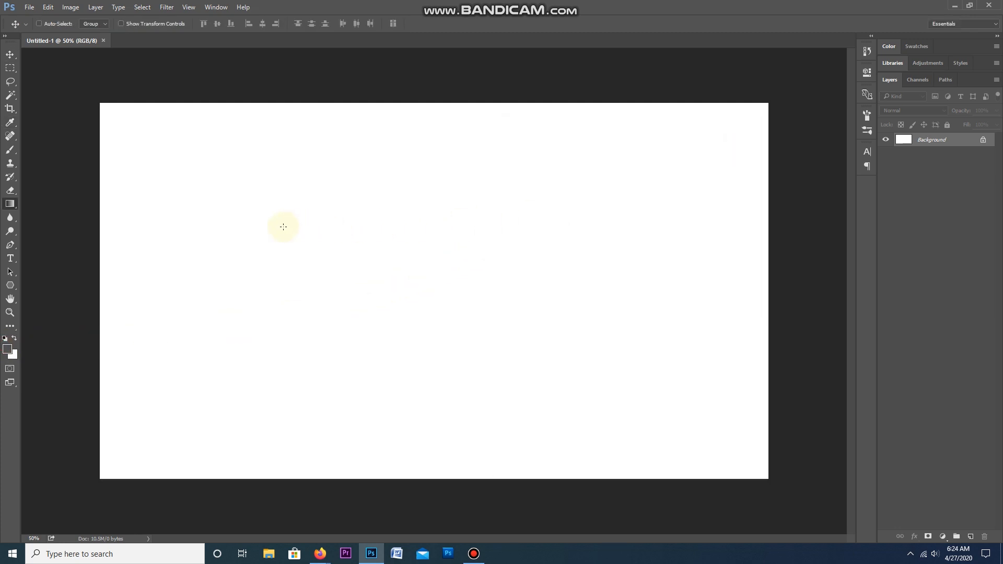
Fill the whole canvas background with the dark grey foreground colour using the Paint Bucket, then return to the Move tool.
right_click(10, 203)
left_click(45, 215)
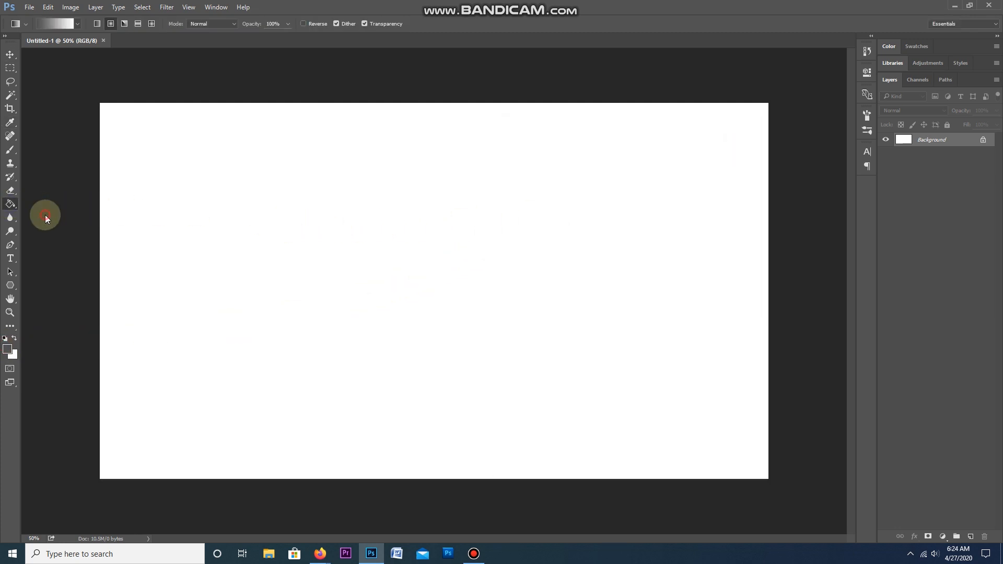
left_click(329, 225)
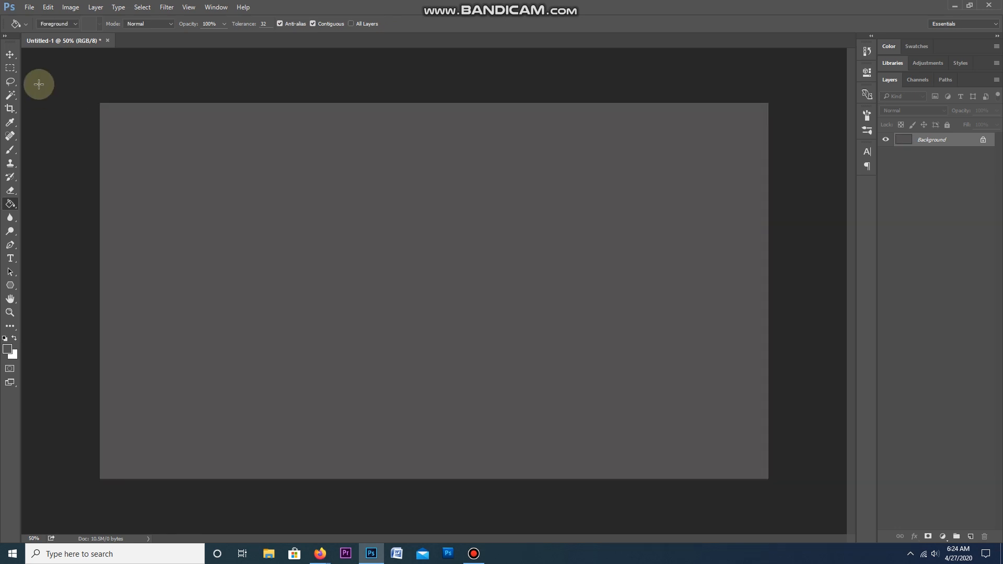
left_click(10, 54)
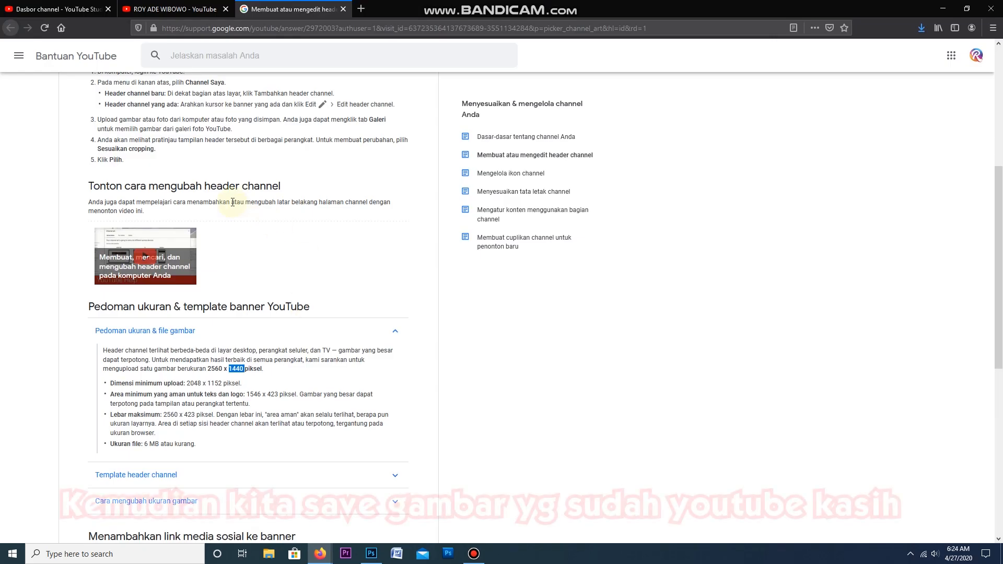
In the Firefox help article, expand the Template header channel section and start saving its template image.
scroll(265, 285, "down", 7)
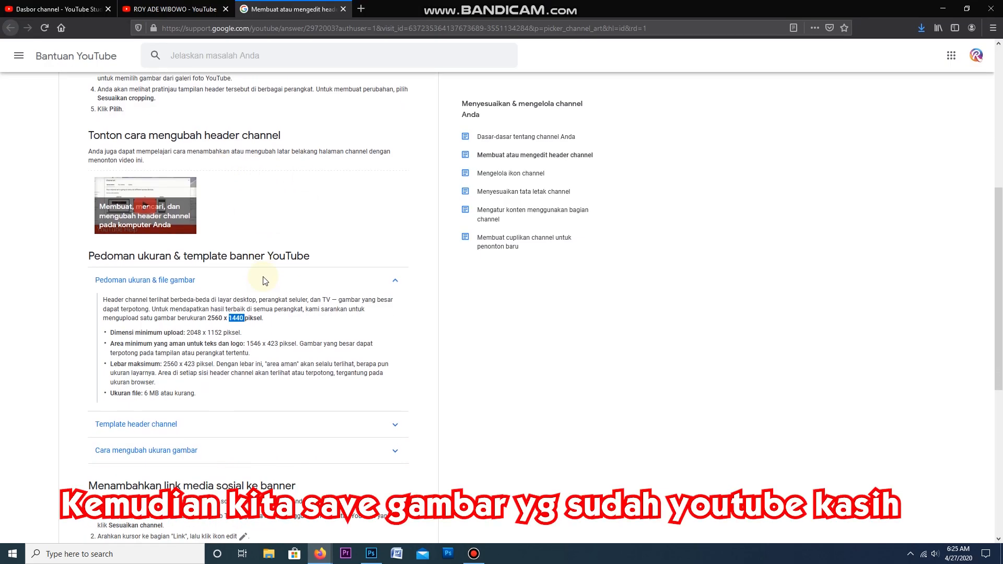
scroll(265, 285, "up", 5)
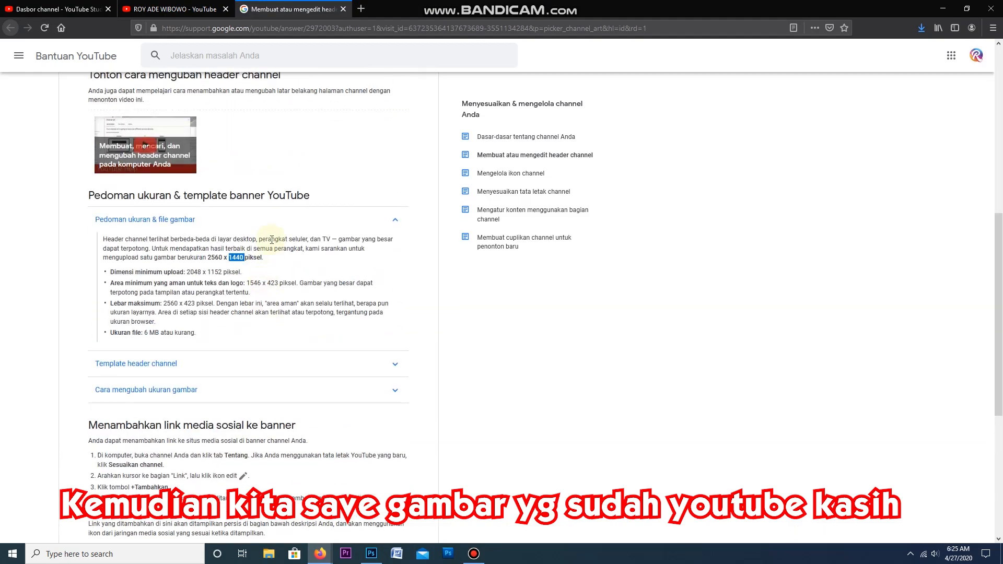
left_click(173, 365)
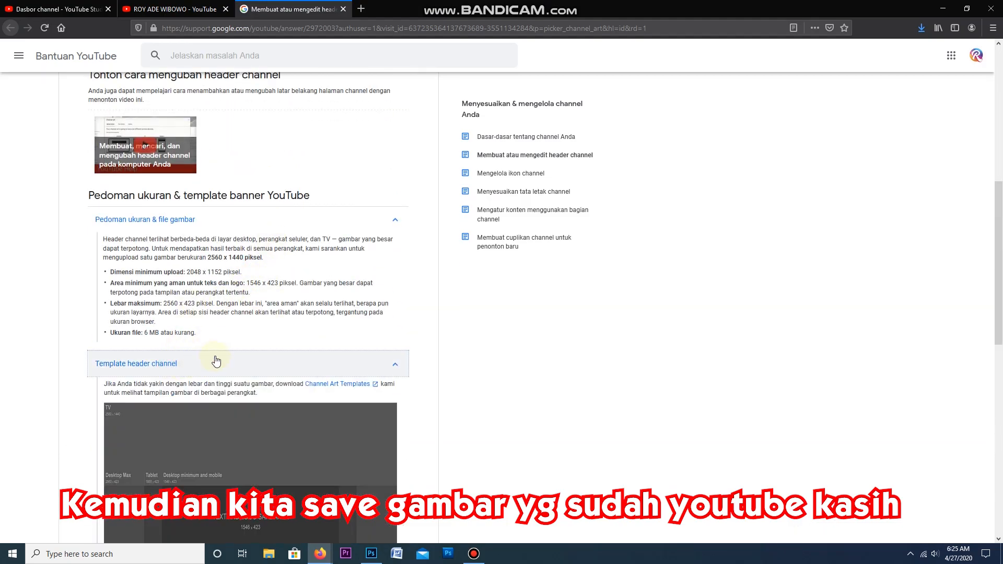
scroll(217, 361, "down", 3)
right_click(258, 304)
left_click(292, 350)
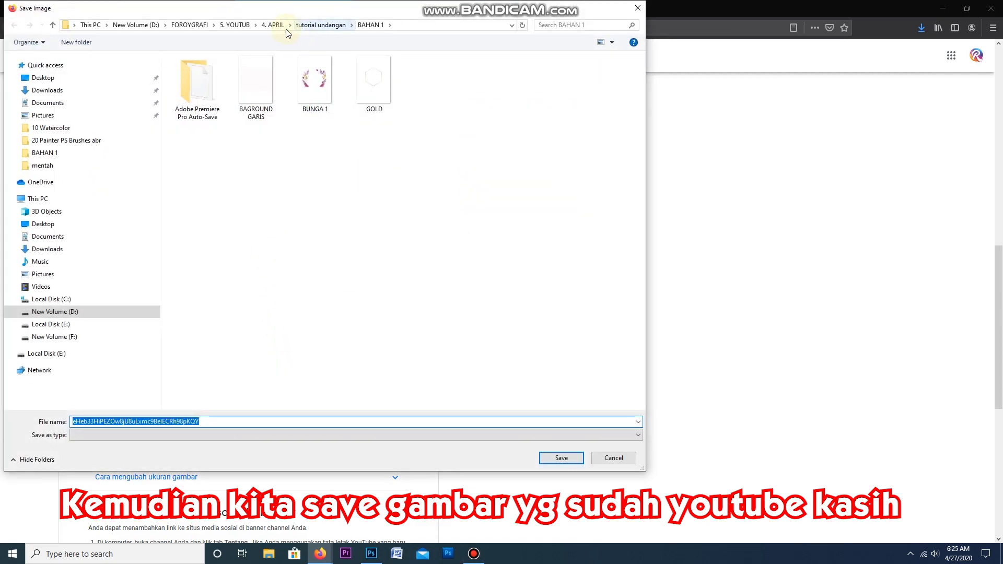
Create a folder named 11 HEADER CHANEL inside 5. YOUTUB > 4. APRIL and save the template image there.
left_click(273, 24)
left_click(240, 27)
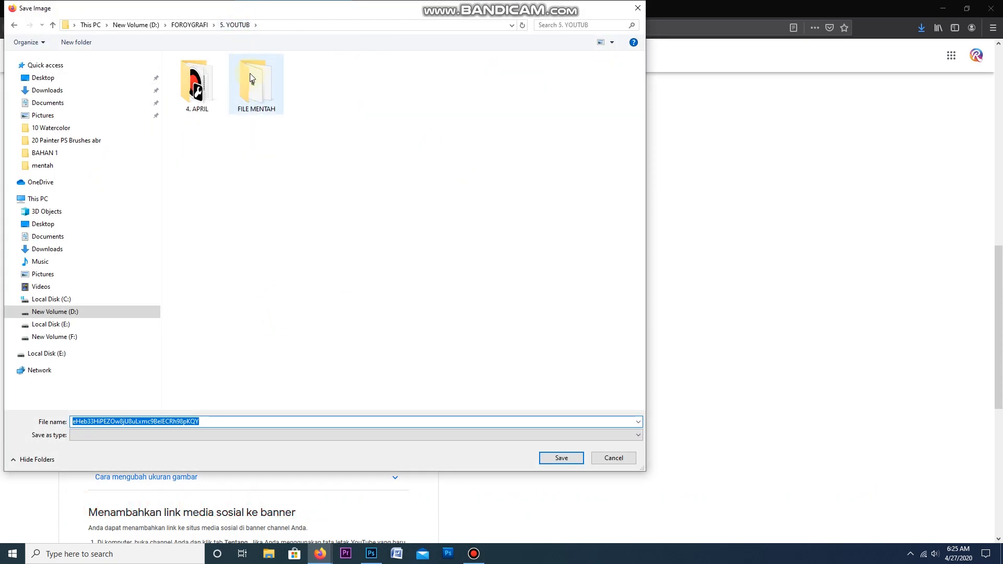
double_click(218, 88)
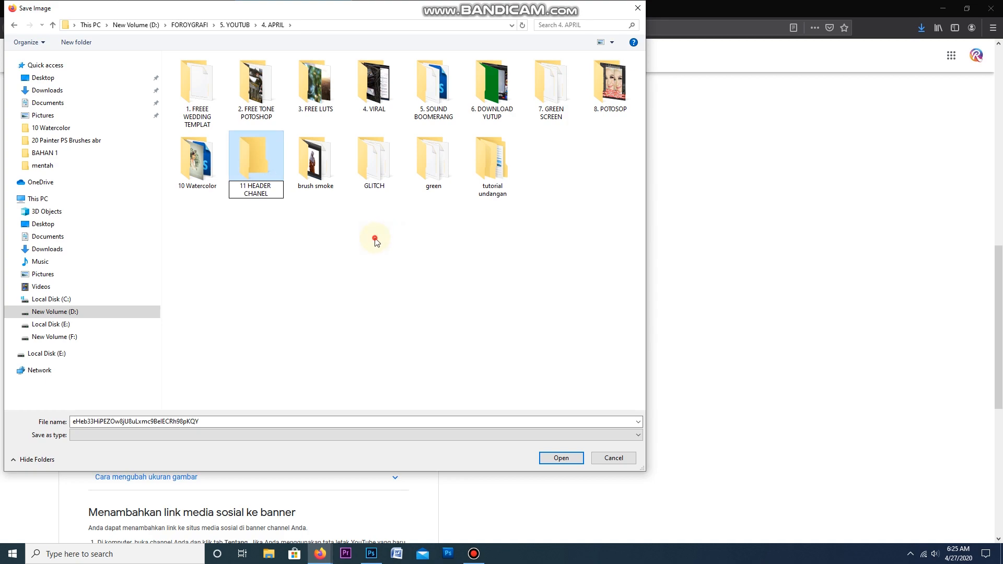
left_click(375, 240)
double_click(267, 170)
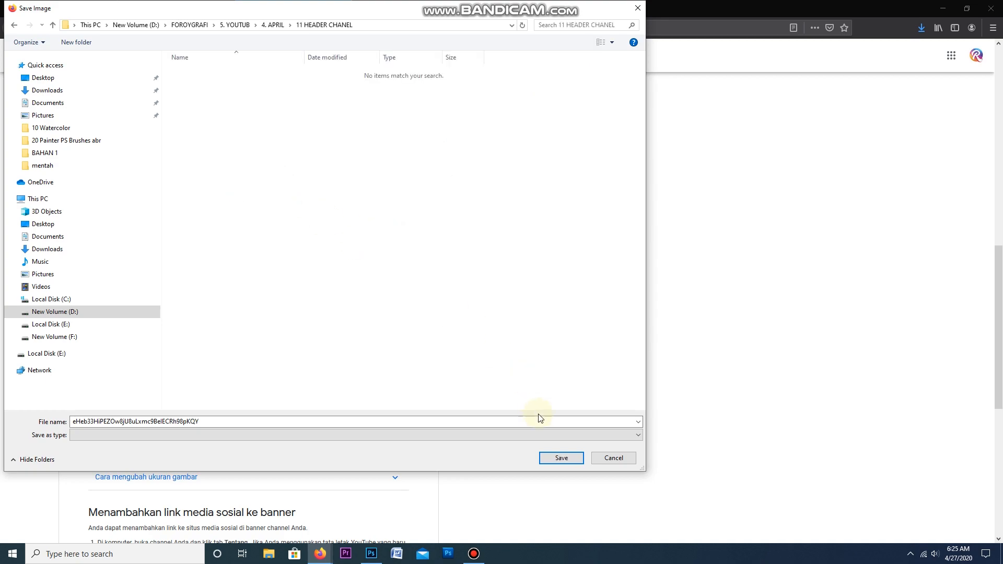
left_click(564, 460)
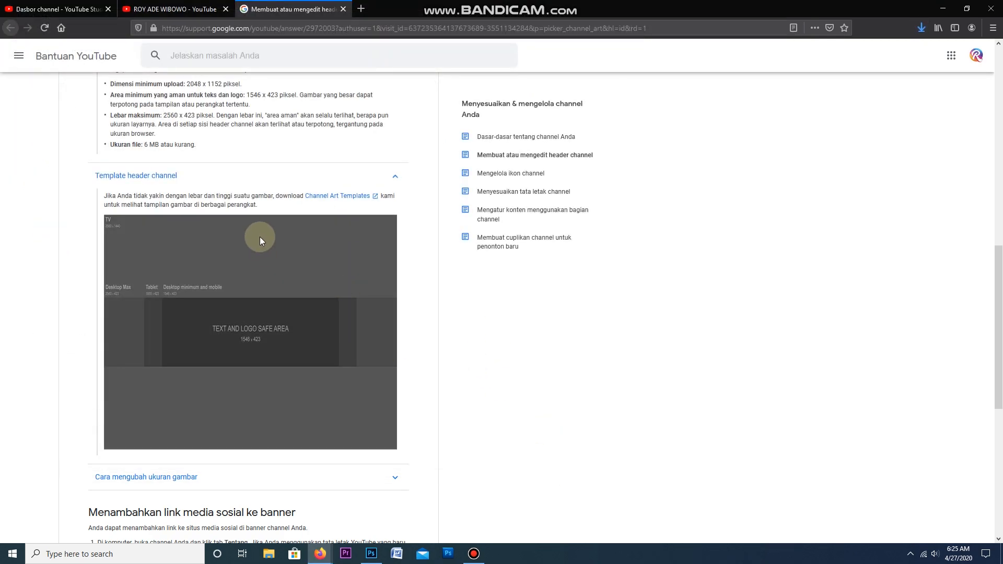
Review the banner size guidelines and the channel template section in the help article.
scroll(227, 227, "up", 3)
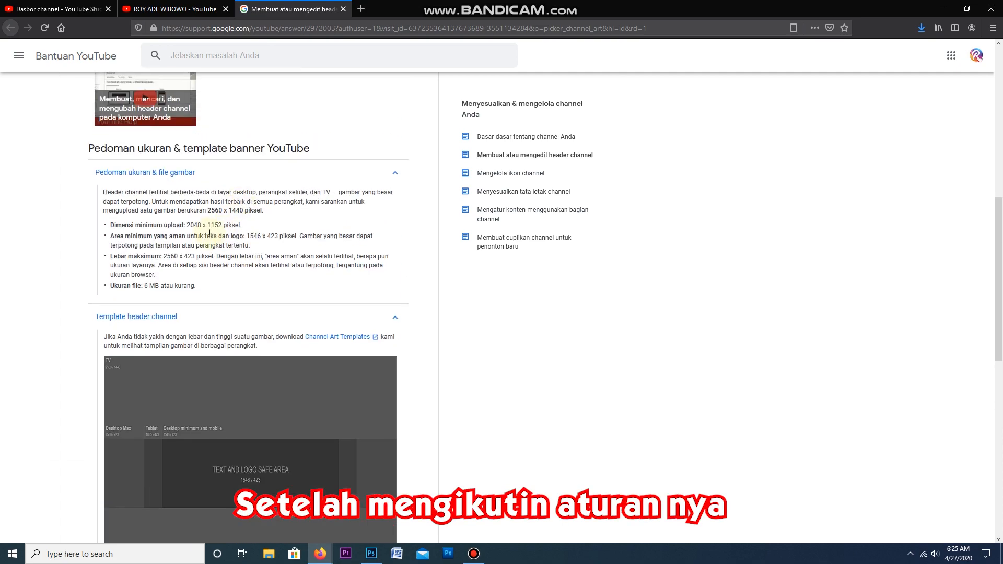
scroll(210, 233, "up", 1)
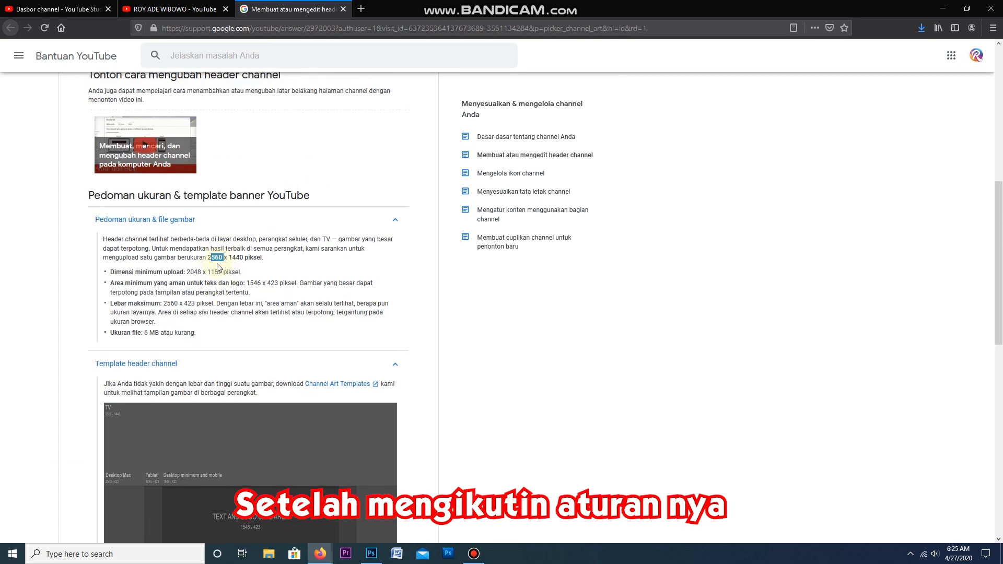
scroll(219, 267, "down", 1)
scroll(173, 235, "down", 2)
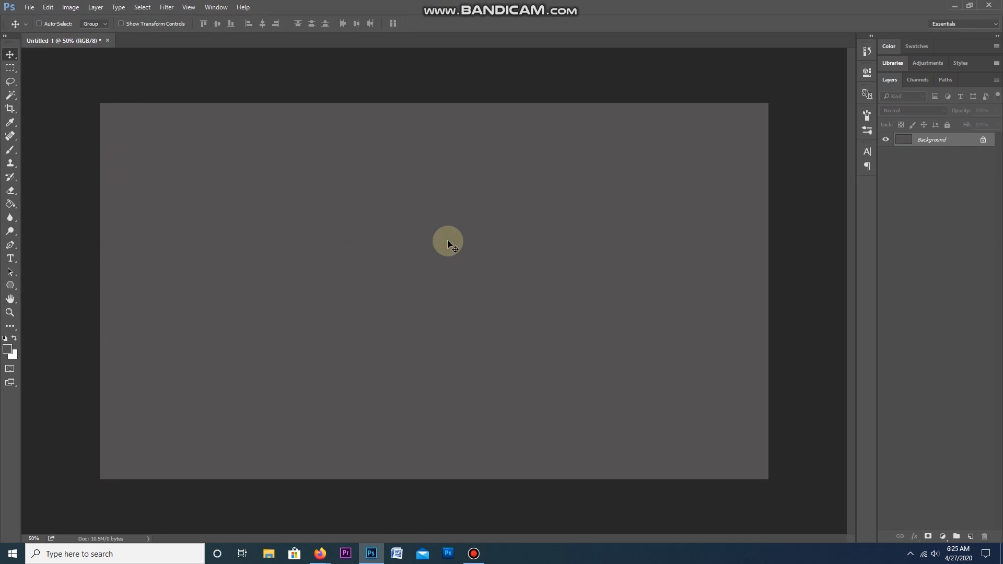
In Photoshop, open the saved template PNG from 4. APRIL > 11 HEADER CHANEL and place it over the header canvas as a new layer.
key("ctrl+o")
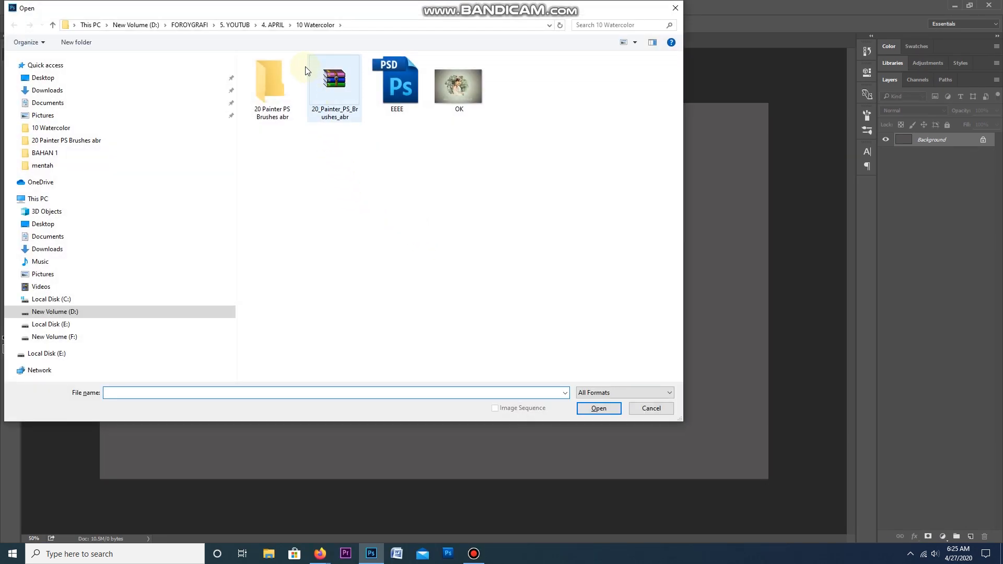
left_click(274, 25)
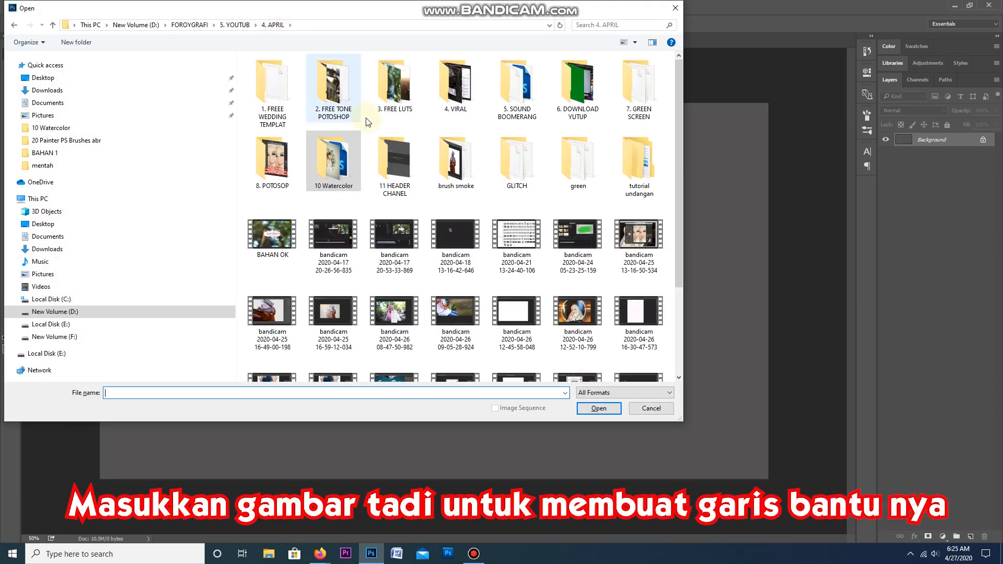
double_click(395, 166)
double_click(289, 90)
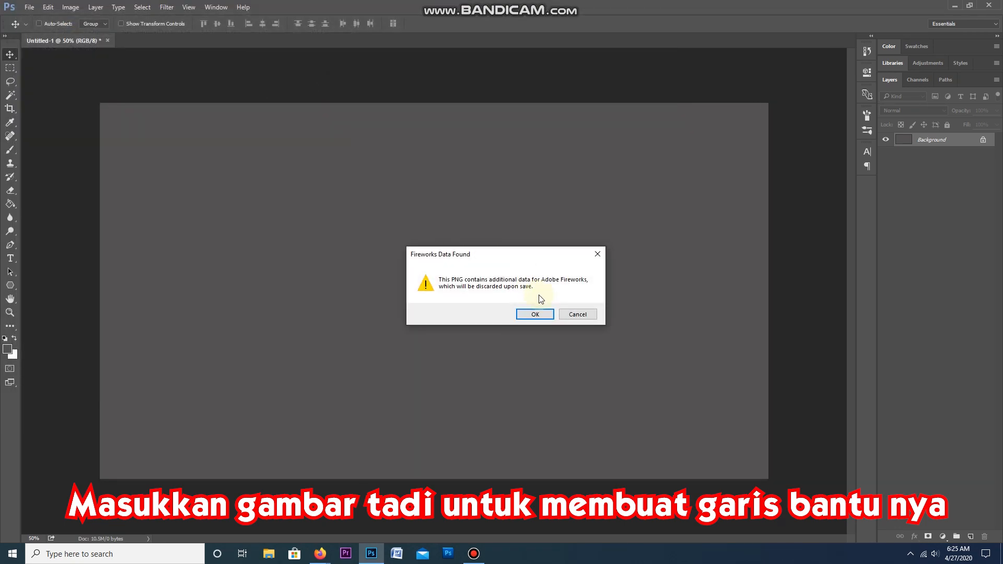
left_click(540, 314)
left_click_drag(441, 268, 341, 214)
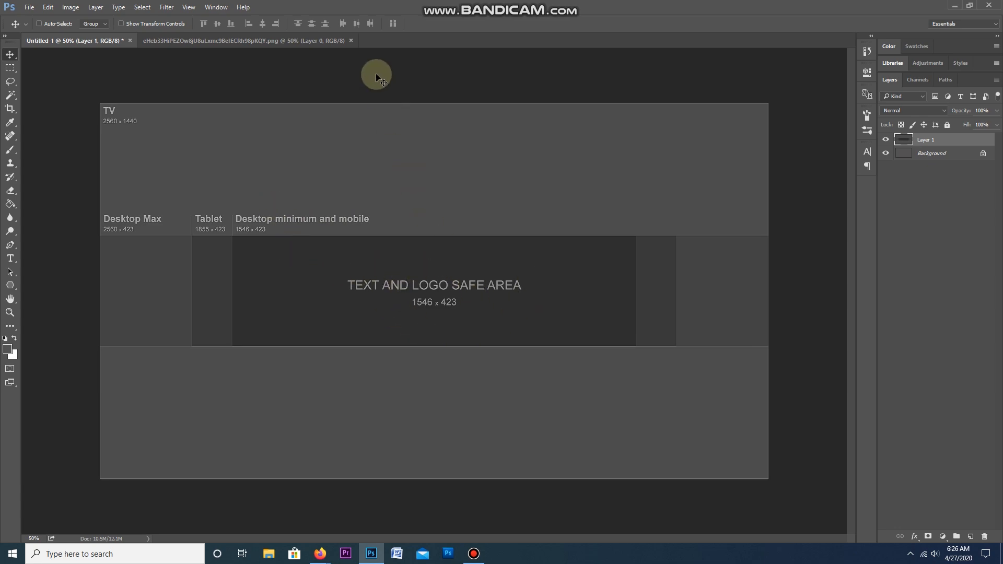
Show the rulers and add two horizontal and four vertical guides along the edges of the template's tablet and text-and-logo safe areas.
key("ctrl+r")
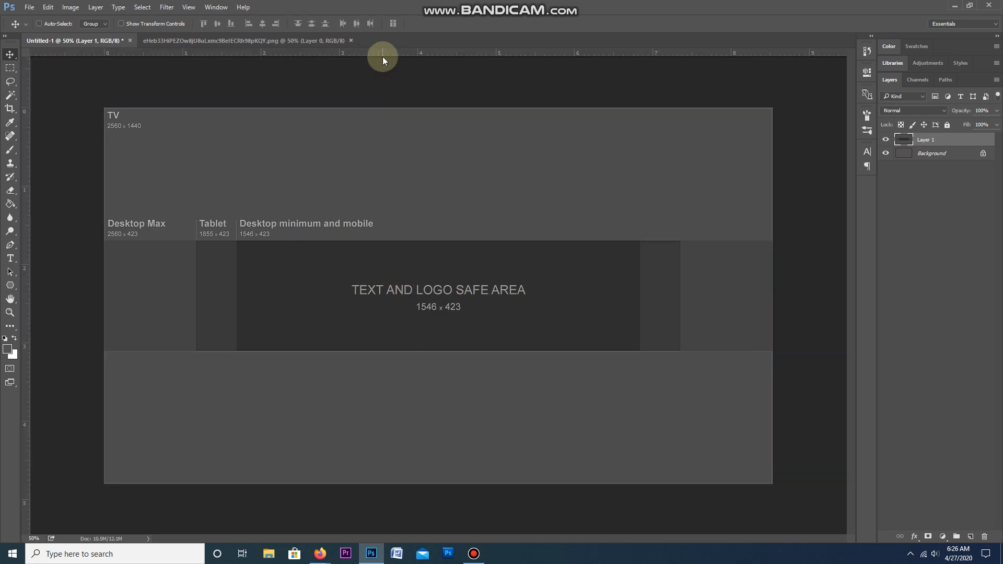
left_click_drag(382, 55, 359, 240)
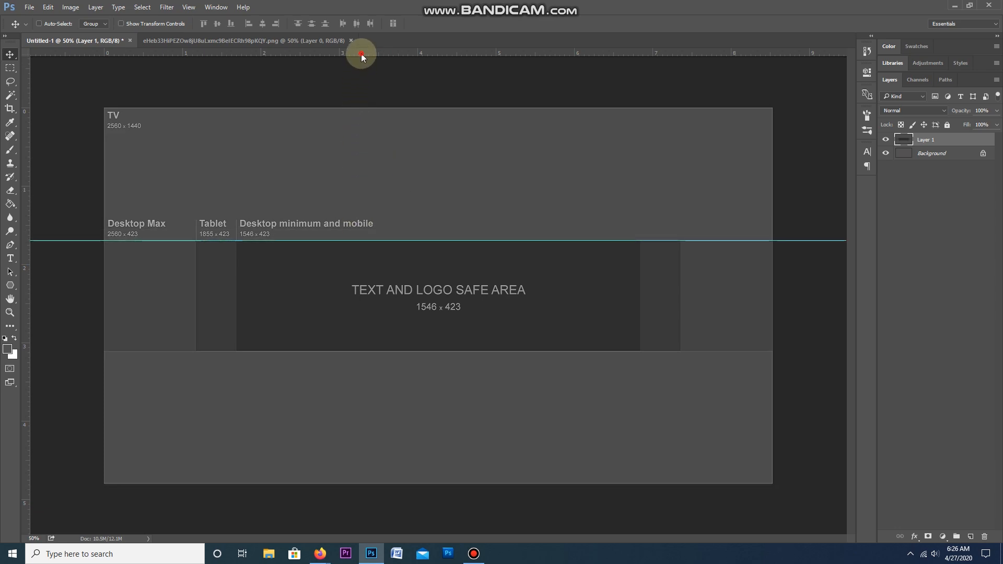
left_click_drag(361, 53, 351, 350)
left_click_drag(28, 163, 196, 158)
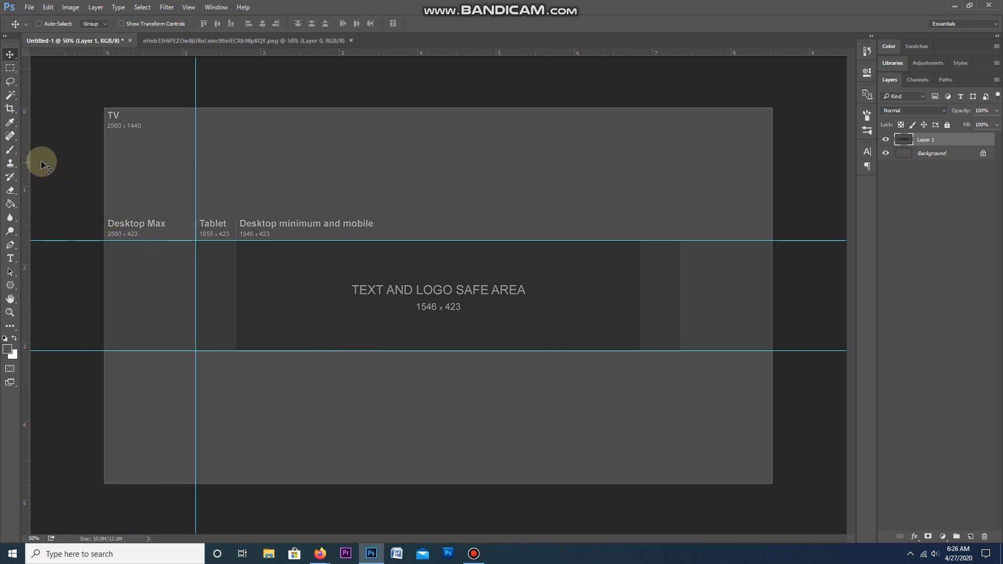
left_click_drag(26, 148, 236, 143)
left_click_drag(25, 125, 638, 127)
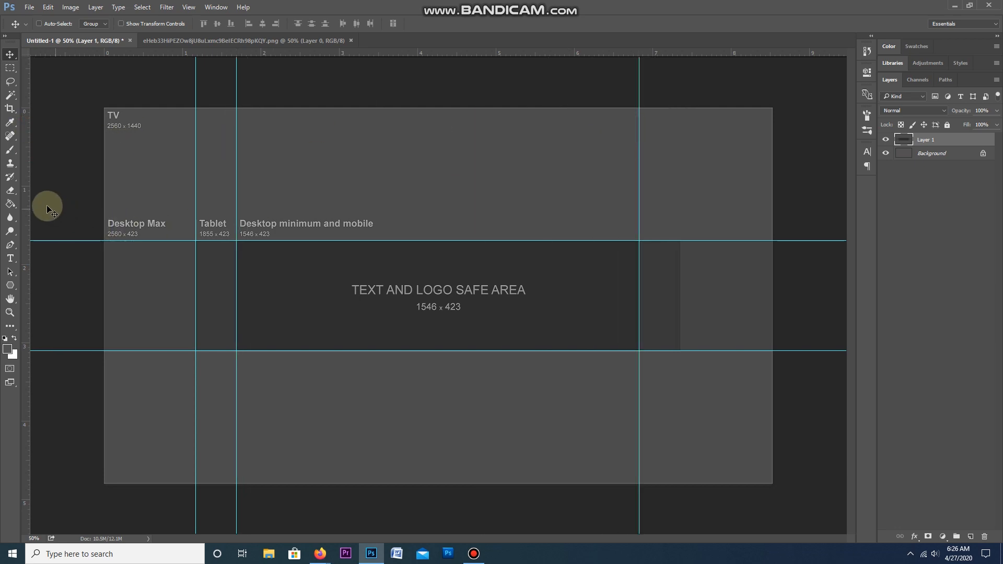
left_click_drag(29, 184, 680, 174)
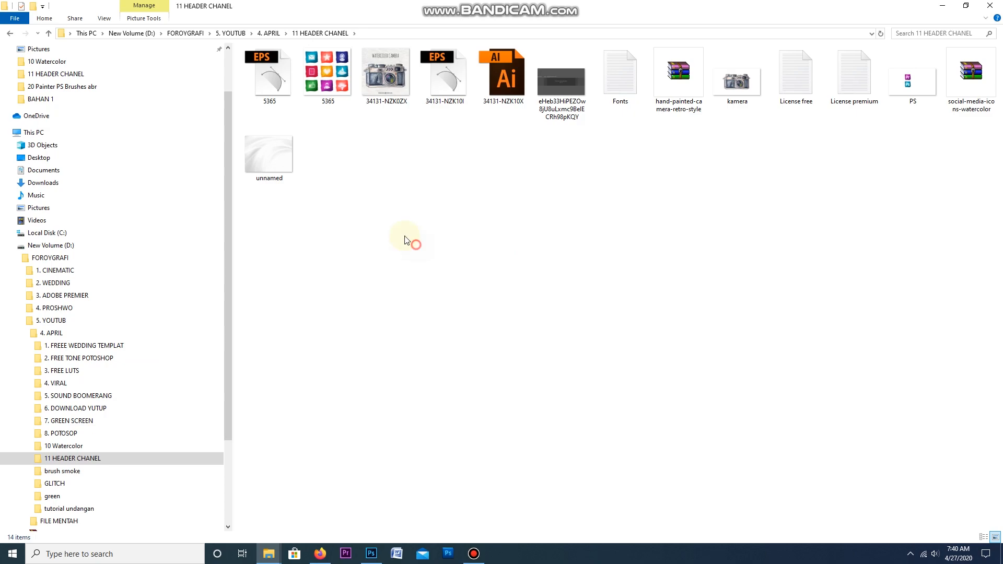
Place the unnamed image from the 11 HEADER CHANEL folder into the header and scale it to about 20.7% to cover the canvas.
left_click_drag(266, 156, 294, 212)
scroll(529, 225, "down", 2)
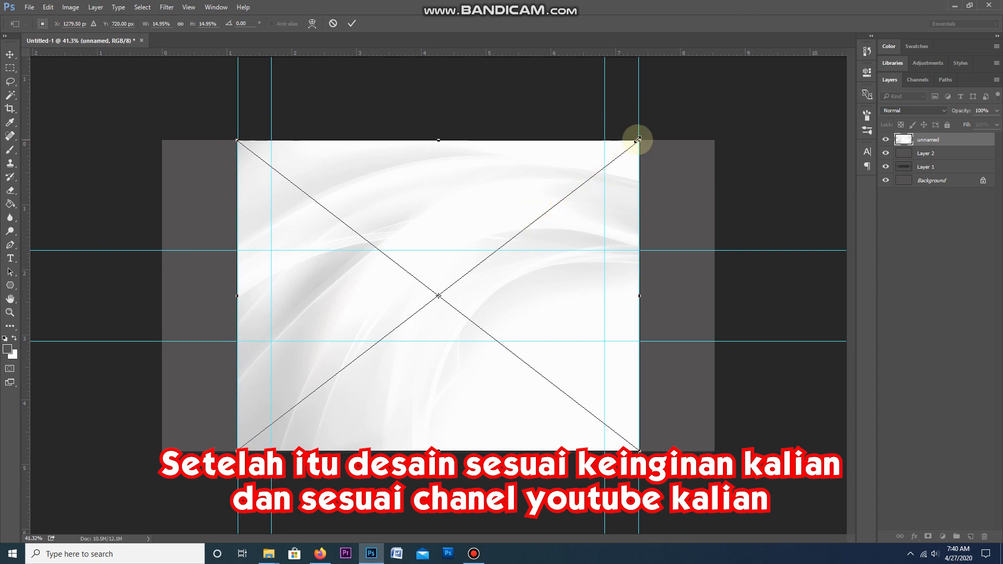
left_click_drag(637, 139, 717, 81)
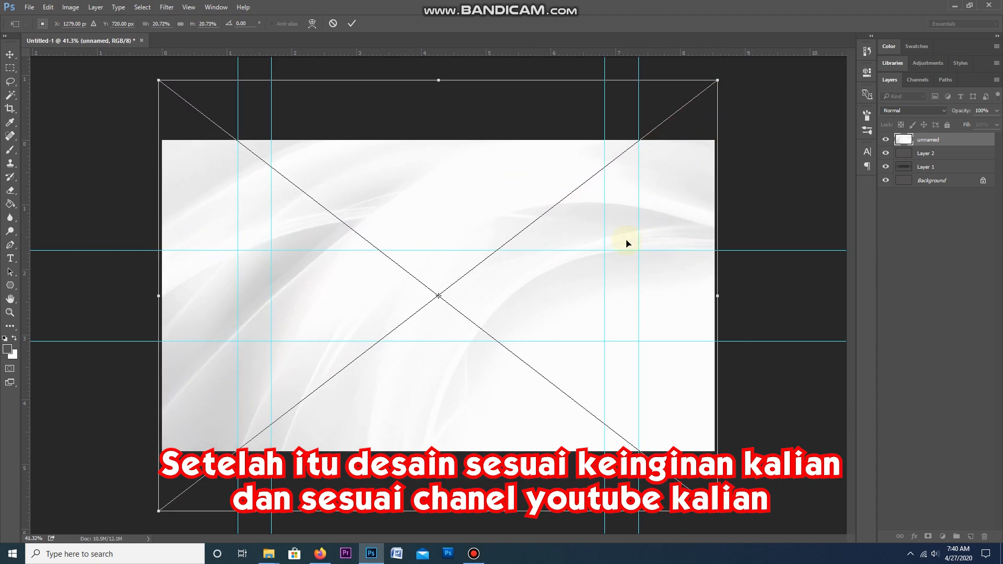
key("Return")
scroll(438, 284, "up", 3)
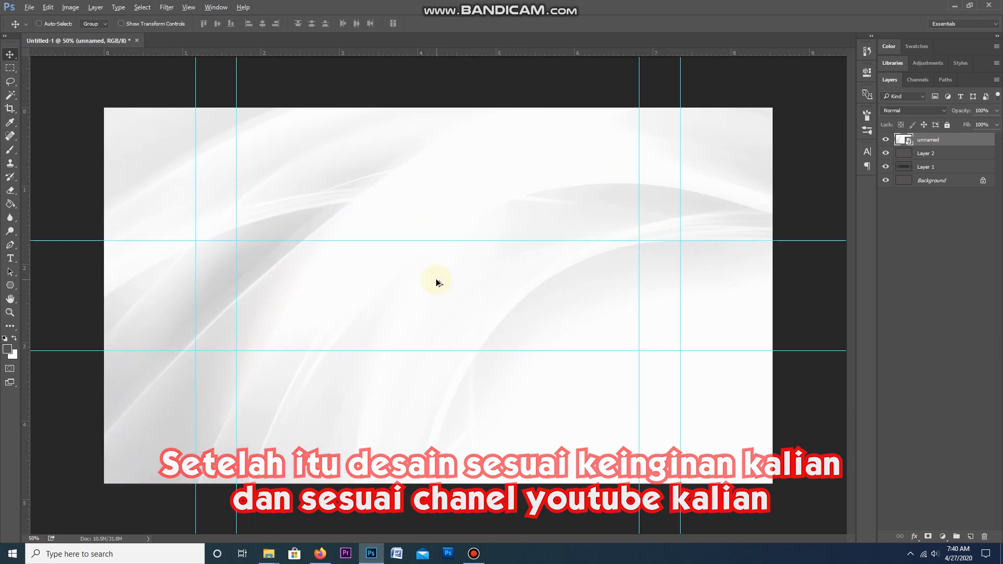
Open the kamera and PS images from the 11 HEADER CHANEL folder as separate Photoshop documents.
left_click(369, 552)
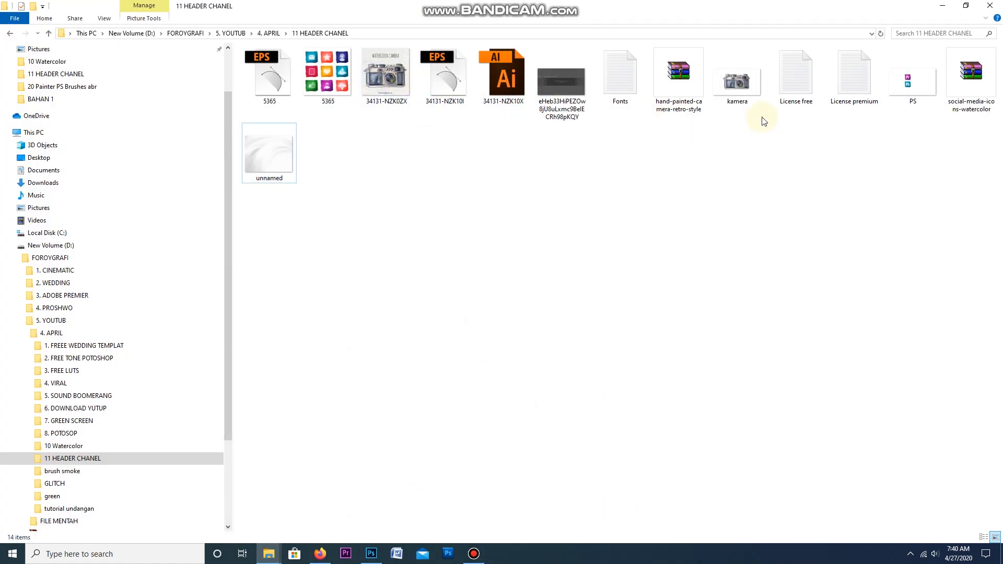
left_click(740, 86)
left_click(911, 83, "ctrl")
left_click_drag(737, 81, 449, 39)
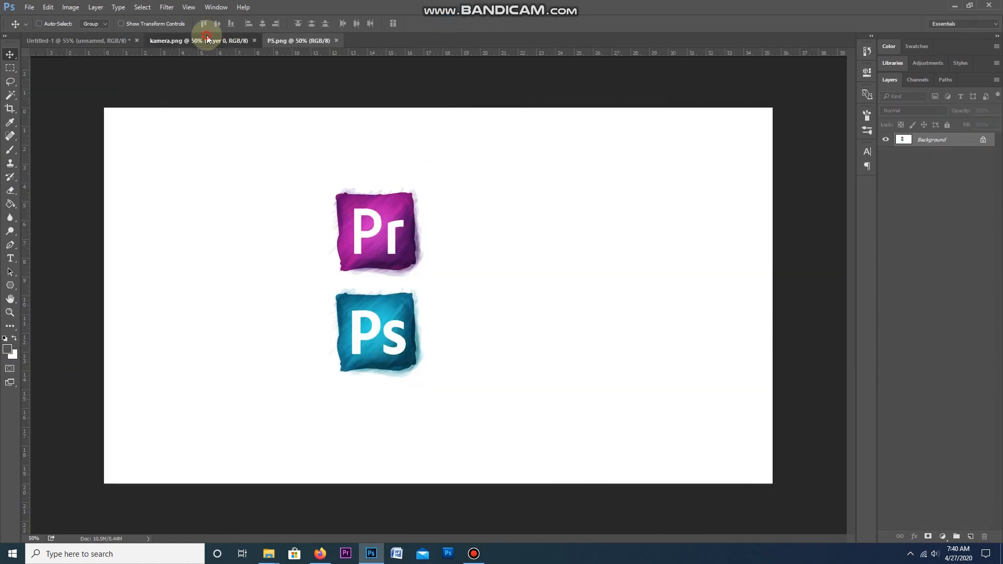
Copy the camera from kamera.png into the header, shrink it and position it near the left end of the safe area.
left_click(206, 39)
left_click_drag(366, 245, 355, 272)
key("ctrl+t")
left_click_drag(635, 441, 331, 253)
key("Return")
left_click_drag(292, 246, 315, 312)
left_click(306, 40)
left_click(369, 230)
left_click(499, 209)
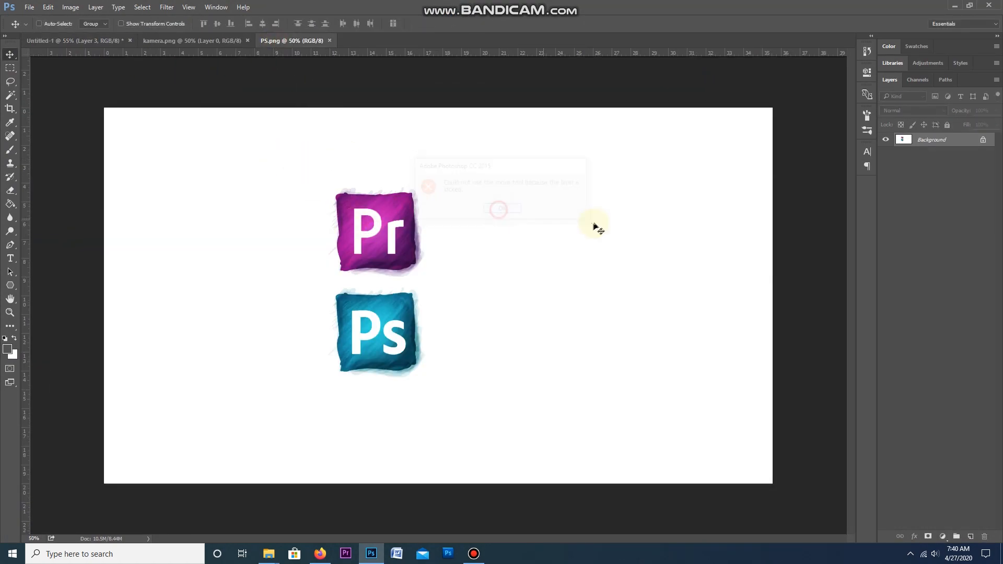
left_click(954, 6)
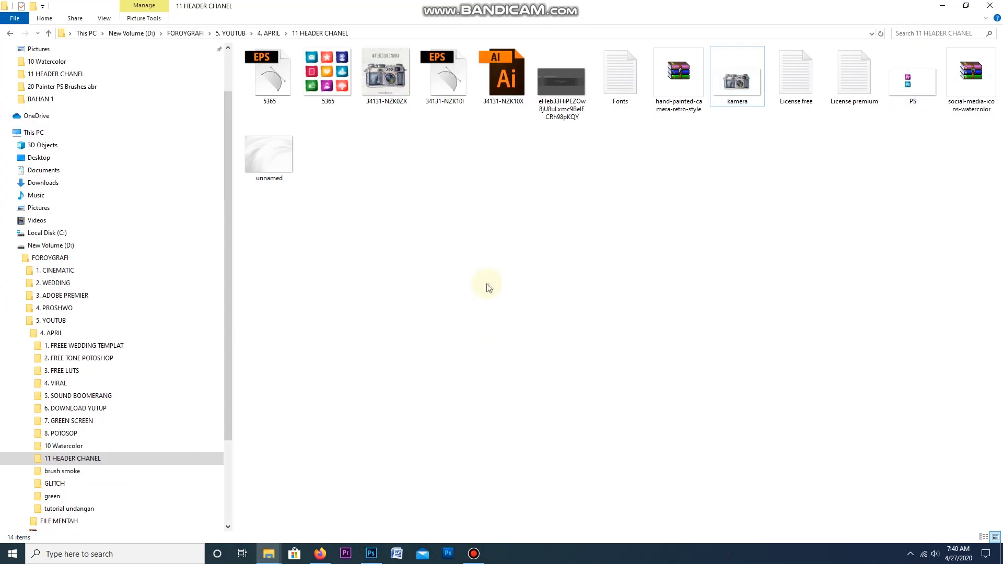
left_click(370, 553)
left_click(210, 41)
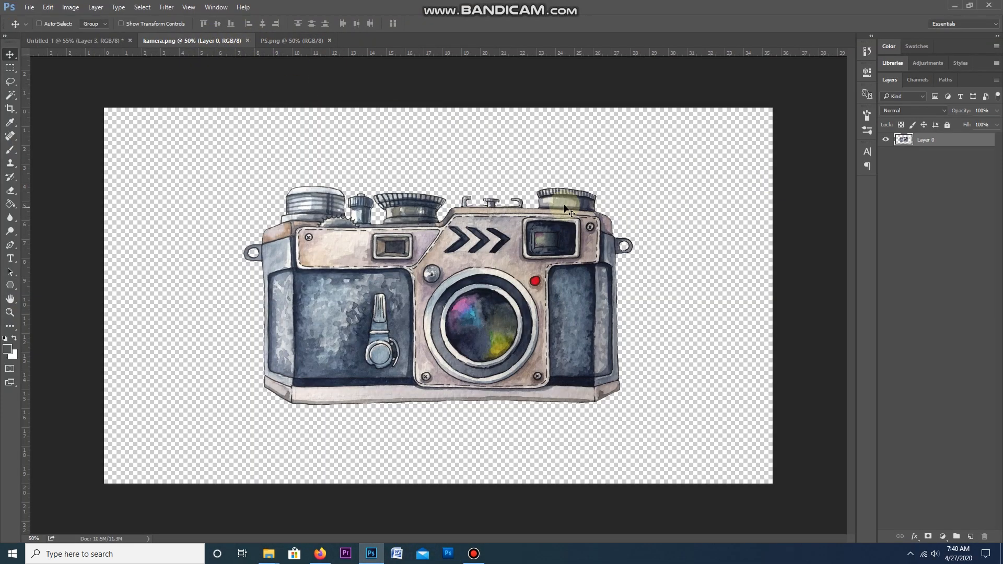
Select the Pr and Ps icons in PS.png by inverting a Magic Wand selection of the white background, and copy them into the header.
key("ctrl+Tab")
key("w")
left_click(495, 268)
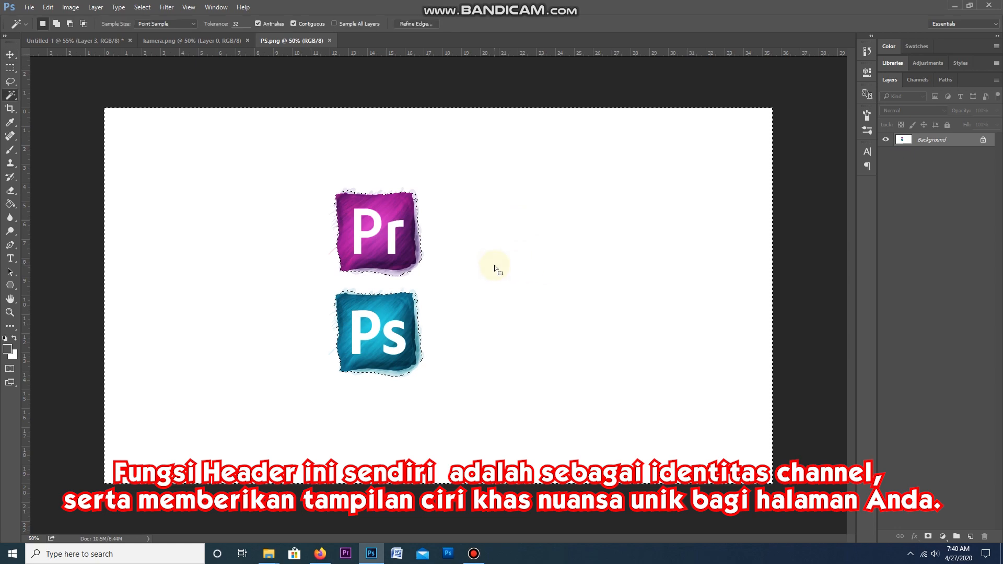
key("ctrl+shift+i")
left_click(9, 55)
left_click_drag(344, 227, 413, 303)
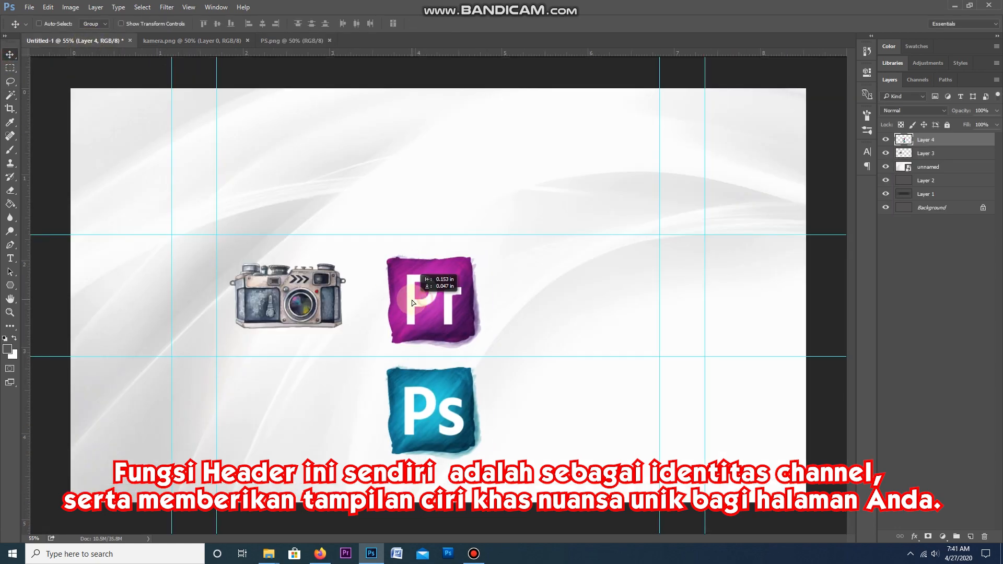
Shrink the pair of Pr and Ps icons and move them within the safe area beside the camera.
key("ctrl+t")
left_click_drag(480, 459, 416, 321)
key("Return")
mouse_move(406, 297)
left_mouse_down()
mouse_move(630, 307)
mouse_move(382, 313)
left_mouse_up()
Separate the Ps icon with a rectangular selection, line the two icons up side by side near the safe area's right end, and deselect.
scroll(393, 314, "up", 3)
left_click(9, 68)
mouse_move(422, 352)
left_mouse_down()
mouse_move(340, 302)
mouse_move(425, 277)
mouse_move(441, 340)
mouse_move(708, 350)
left_mouse_up()
left_click(10, 56)
key("ctrl+d")
Set the foreground colour to magenta and add the channel owner's full name as a text layer beside the camera.
left_click(13, 261)
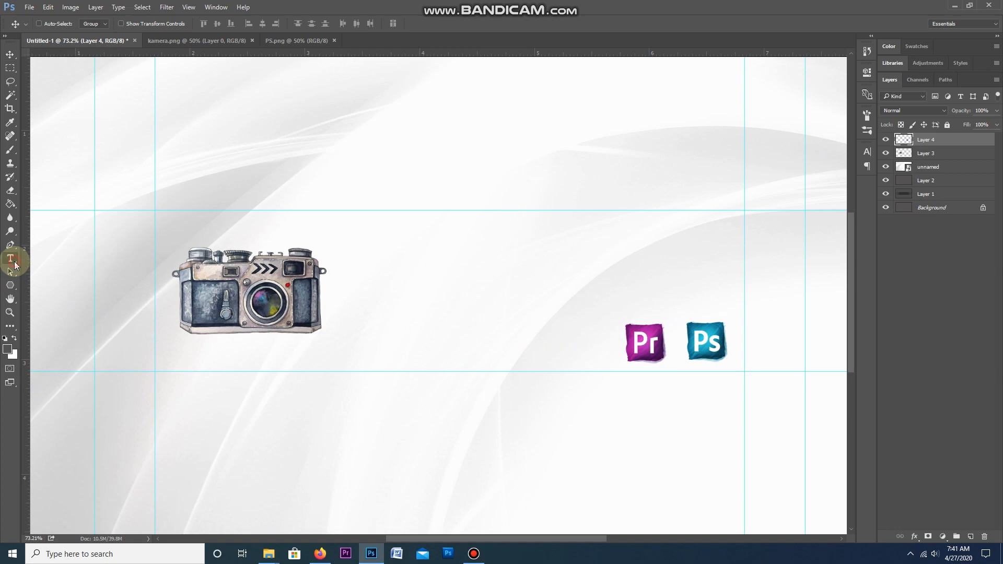
left_click(7, 348)
left_click(605, 284)
left_click(763, 143)
left_click(350, 276)
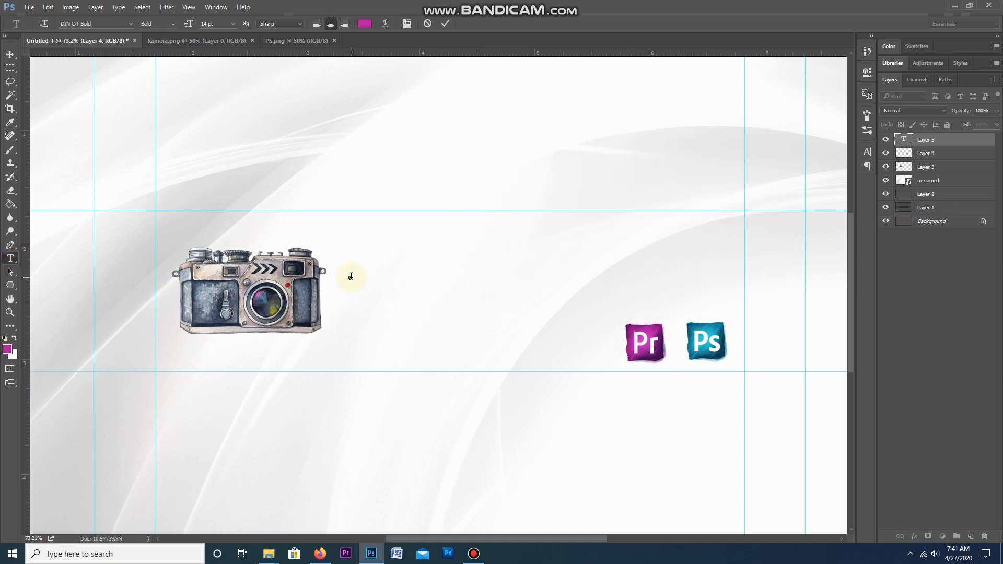
type("Roy Ade Wibowo")
left_click(10, 54)
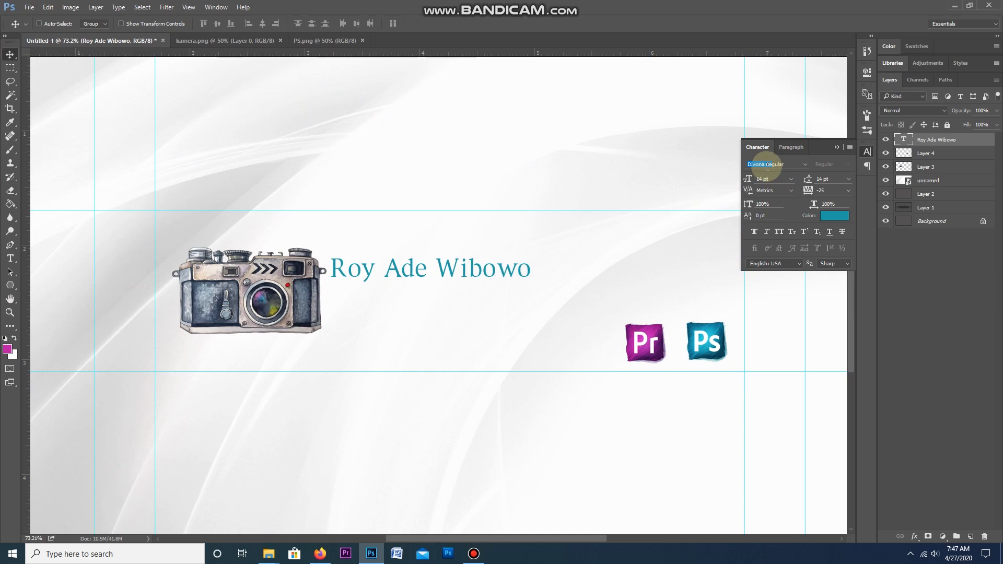
Set the name text's font to Dolce Vita Heavy and enlarge it to about 23 pt in the safe area's upper part beside the camera.
key("Down")
key("Down")
key("Down")
key("Down")
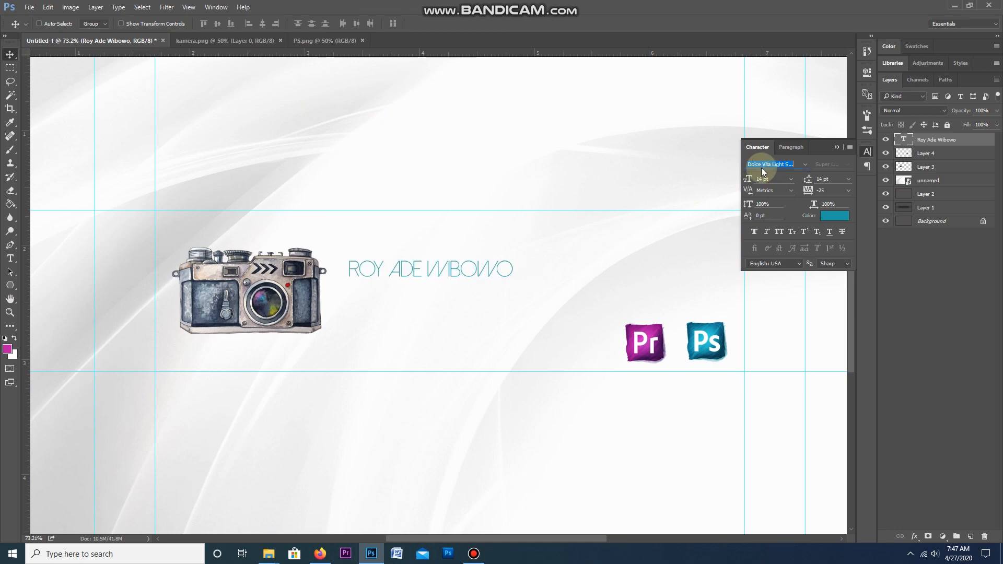
key("ctrl+t")
left_click_drag(527, 272, 599, 246)
key("Return")
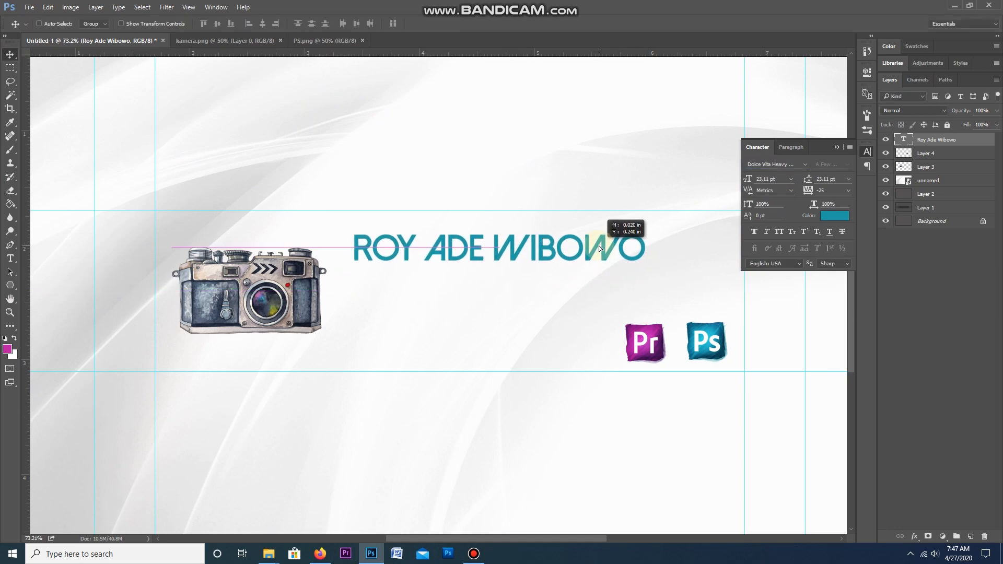
Enlarge the camera slightly and reposition it beside the name text.
left_click_drag(288, 288, 276, 289)
key("ctrl+t")
left_click_drag(314, 248, 327, 242)
key("Return")
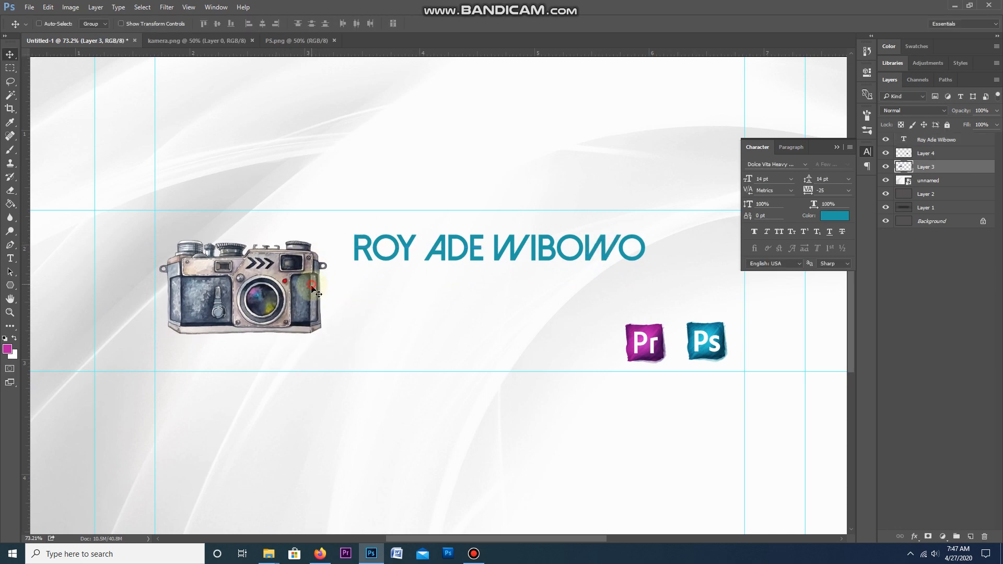
left_click_drag(308, 286, 309, 289)
Duplicate the name text directly below the original and change the copy to read Photographer.
right_click(412, 251)
left_click(419, 258)
left_click_drag(415, 256, 414, 290)
left_click(10, 258)
left_click(401, 285)
key("ctrl+a")
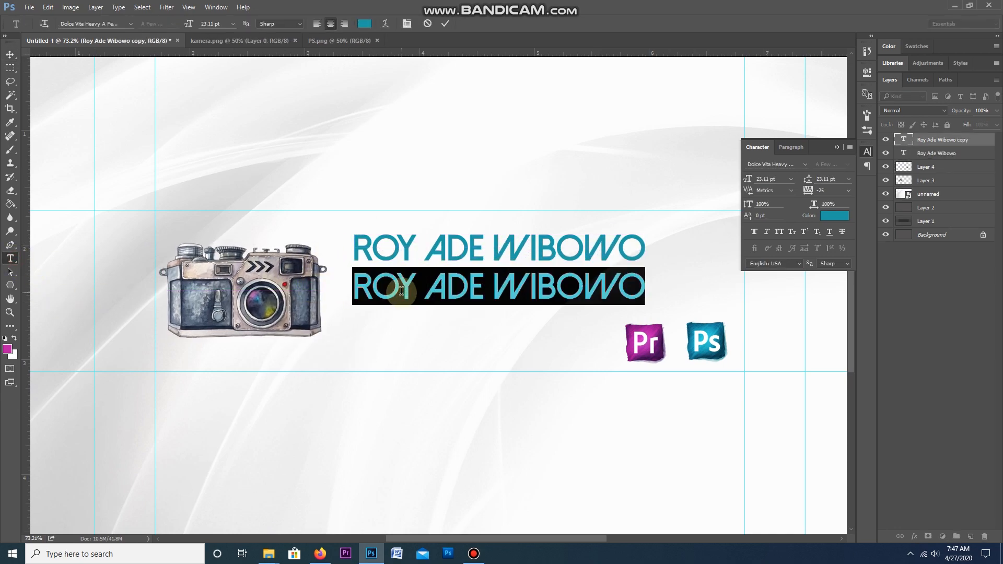
type("PHOTOGRAP")
type("HER")
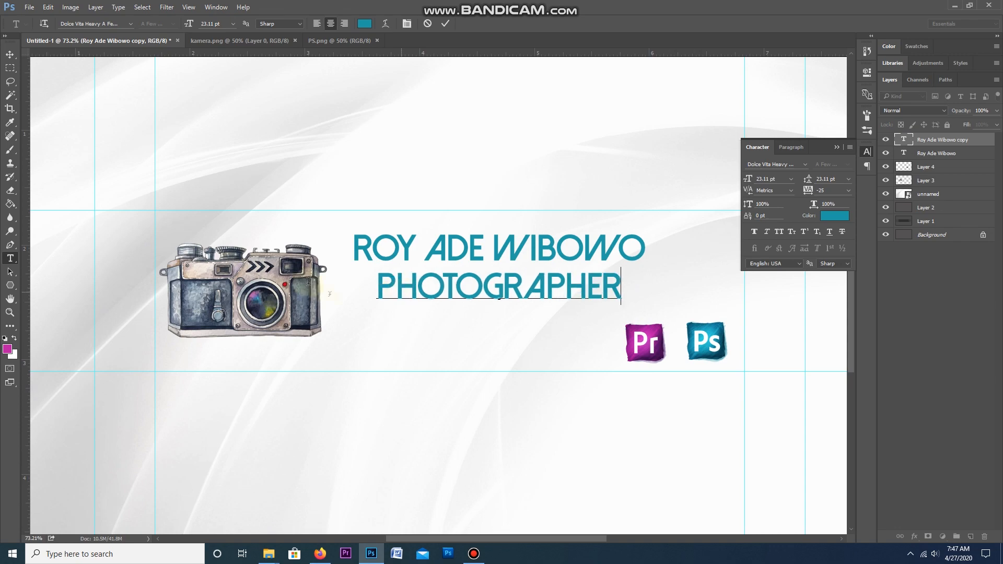
key("ctrl+Return")
Shrink the Photographer text to about 10.9 pt and align it with the left edge of the name above.
key("ctrl+t")
left_click_drag(615, 284, 433, 288)
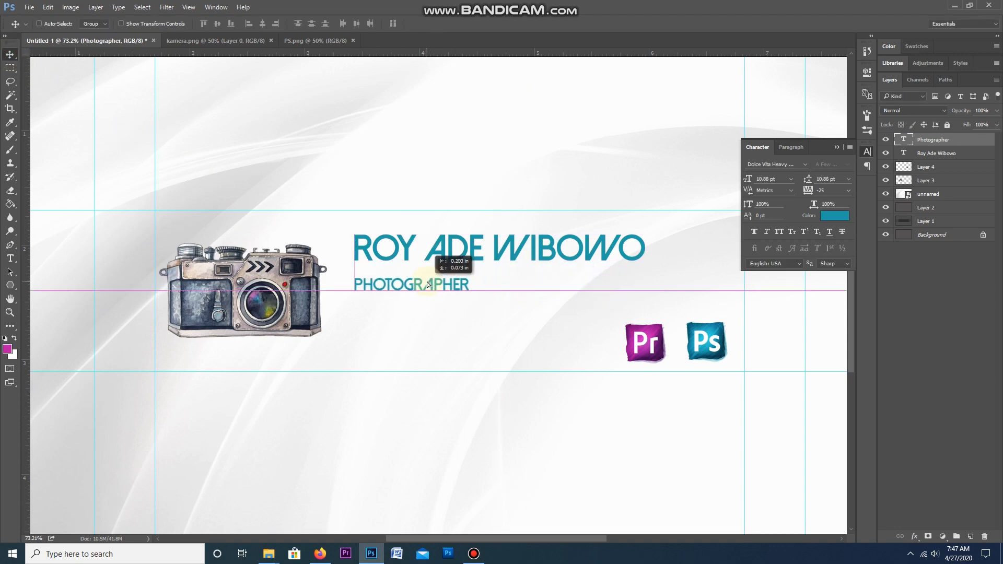
key("Return")
left_click(10, 258)
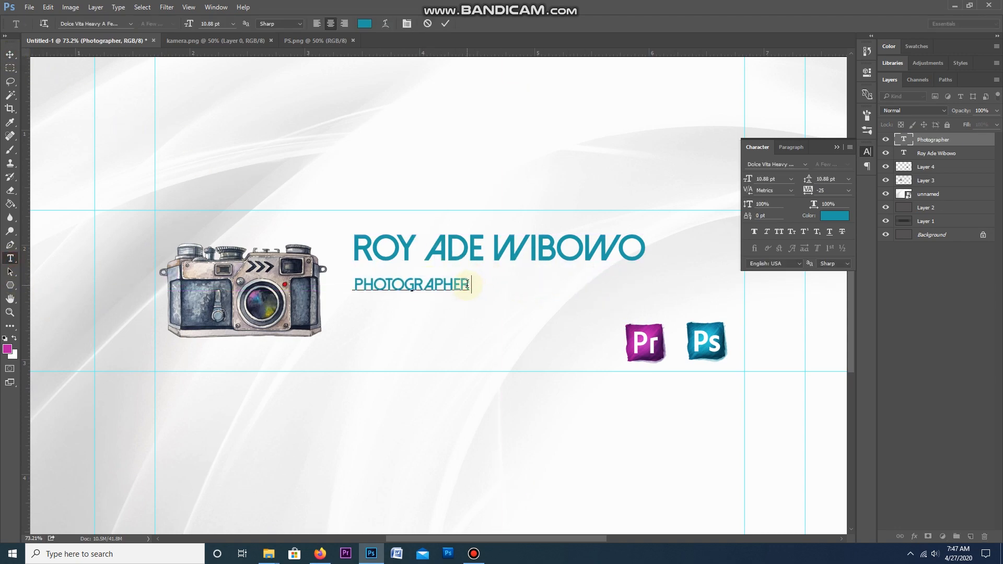
type("&")
key("BackSpace")
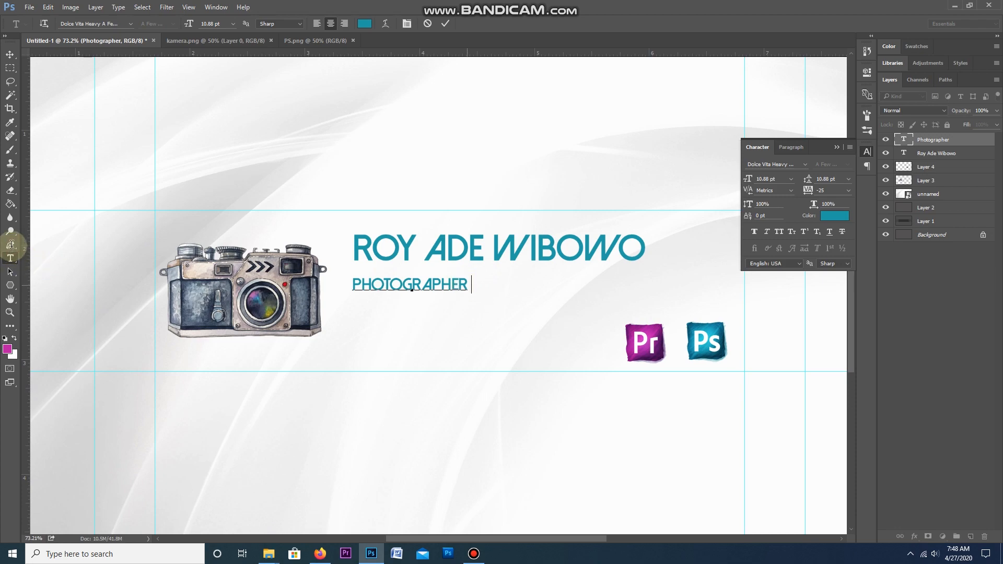
left_click(11, 243)
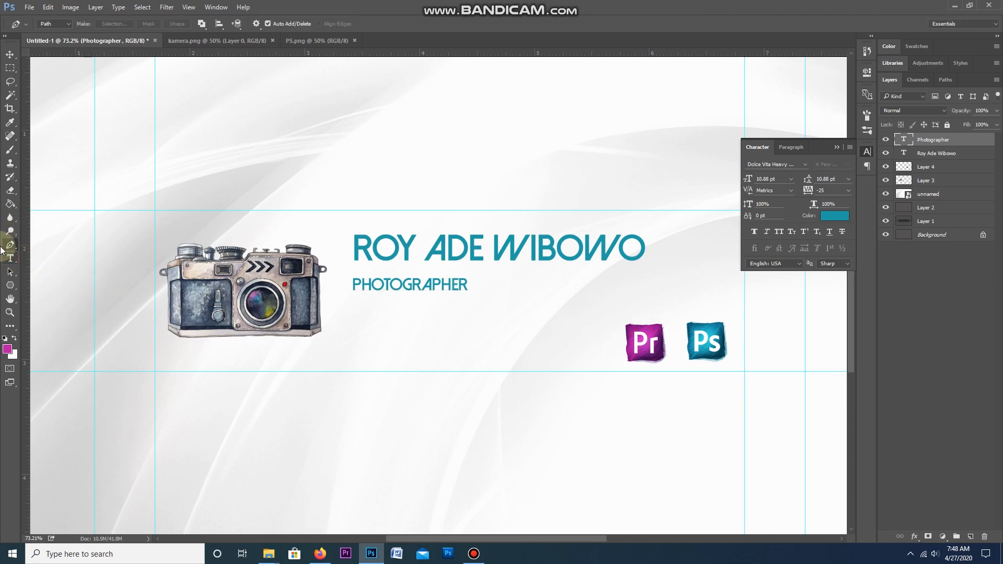
Add a separate dot text as a separator and place it just after the word Photographer, at mid-height.
left_click(11, 259)
left_click(416, 334)
type(">")
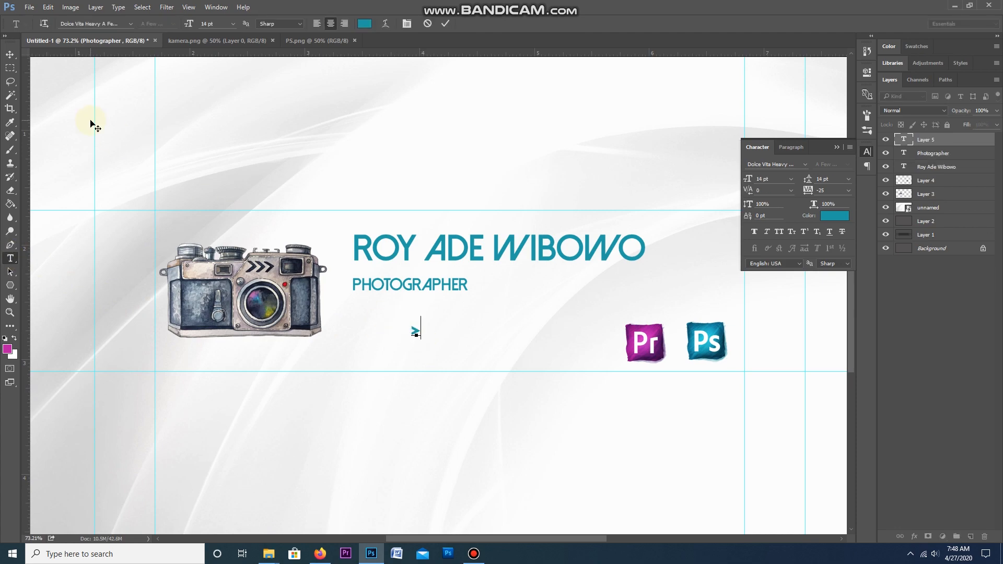
key("BackSpace")
type(".")
left_click(10, 54)
left_click_drag(423, 341, 310, 292)
scroll(476, 286, "up", 4)
scroll(479, 285, "down", 3)
Duplicate the Photographer text to the other side of the dot and change the copy to read Videographer.
right_click(250, 284)
left_click(260, 290)
left_click_drag(175, 291, 382, 291)
left_click(10, 259)
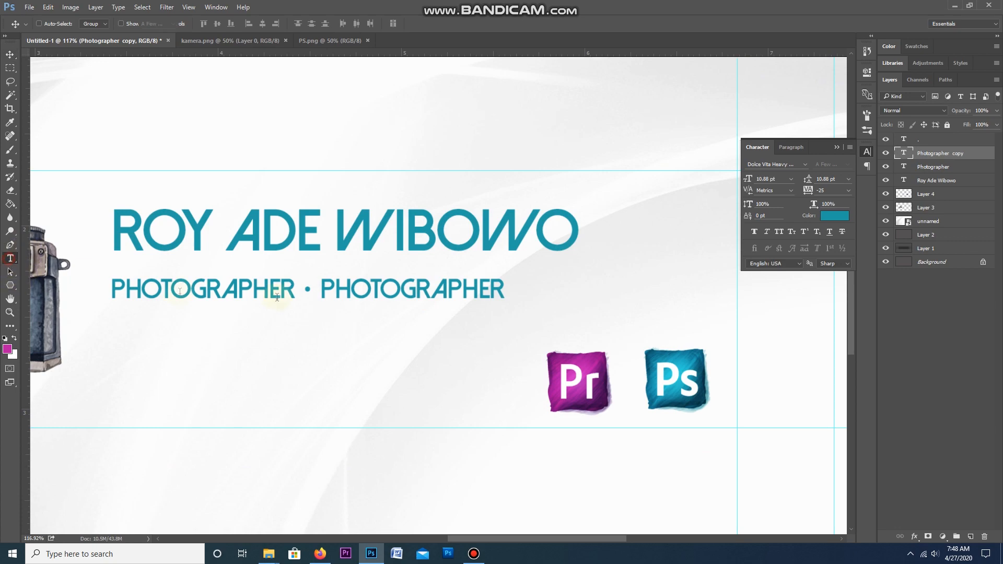
left_click_drag(321, 291, 513, 290)
type("VIDEO")
Duplicate the separator dot and place the copy just after Videographer.
left_click(10, 55)
right_click(308, 288)
left_click(315, 294)
Duplicate the Videographer text beyond the second dot, change the copy to read Desain, and move it close to the dot.
right_click(355, 290)
left_click(364, 295)
left_click_drag(358, 292, 712, 290)
left_click(10, 258)
type("DESAIN")
left_click(10, 54)
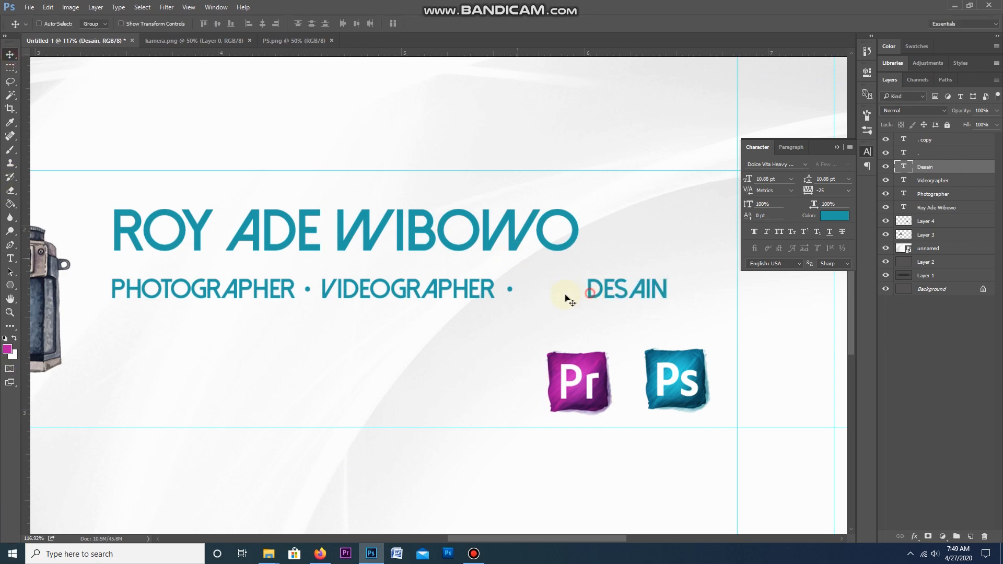
left_click_drag(590, 294, 547, 296)
Select the tagline words and dots together for adjustment, and raise the app icons closer to the name's height.
left_click_drag(611, 293, 502, 337)
scroll(577, 301, "down", 5)
left_click(940, 180, "ctrl")
left_click(943, 194, "ctrl")
left_click(936, 140, "ctrl")
right_click(579, 343)
left_click(585, 349)
left_click_drag(585, 348, 585, 322)
Lower the name text toward the tagline and scale it down to about 20.9 pt.
right_click(546, 260)
left_click(553, 266)
left_click_drag(549, 258, 543, 278)
key("ctrl+t")
key("Return")
Reposition the Pr and Ps icons beside the text block, vertically centred within the safe area.
right_click(585, 316)
left_click(592, 321)
mouse_move(592, 321)
left_mouse_down()
mouse_move(592, 304)
mouse_move(609, 312)
left_mouse_up()
scroll(592, 304, "down", 2)
scroll(562, 311, "up", 2)
Select all the tagline words and dots and move them up close beneath the name.
left_click(941, 207)
left_click(939, 141, "shift")
key("ctrl+z")
left_click(943, 208, "shift")
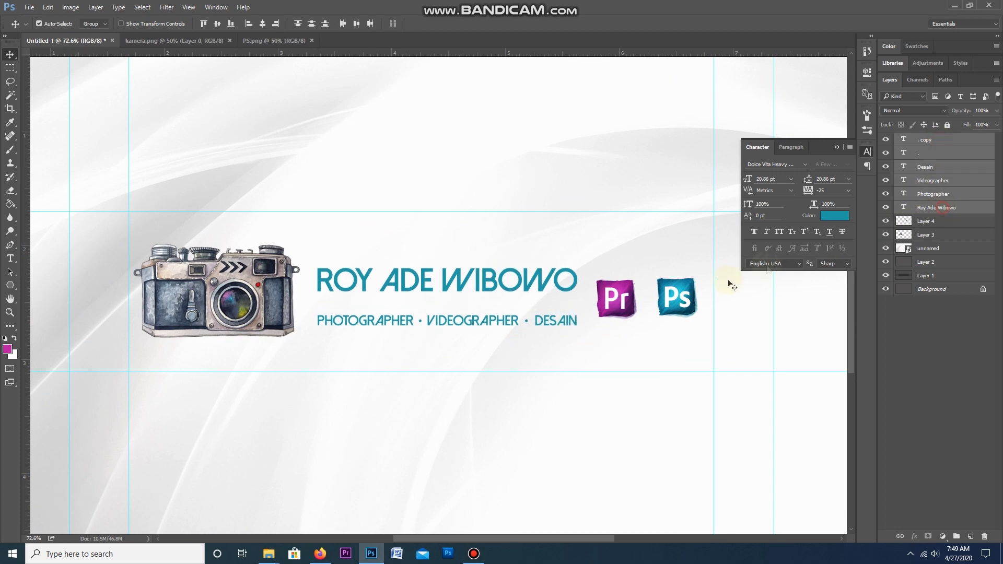
left_click_drag(545, 320, 546, 303)
Recolor the tagline words and dots grey, leaving the name teal, and check the whole banner.
left_click(835, 215)
left_click(498, 217)
left_click(738, 145)
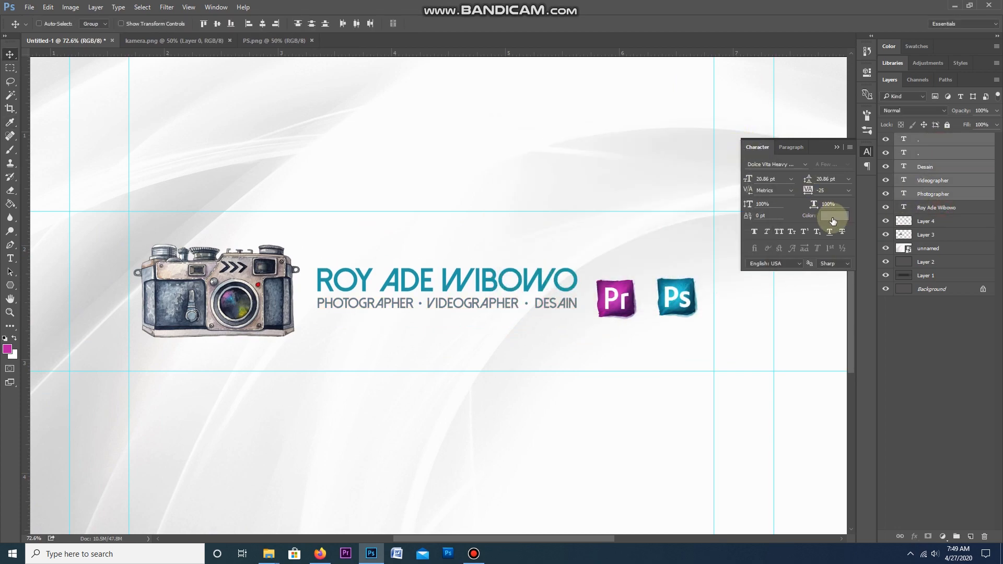
left_click(833, 219)
left_click(502, 209)
left_click(735, 144)
left_click(542, 281, "ctrl")
scroll(487, 294, "down", 5)
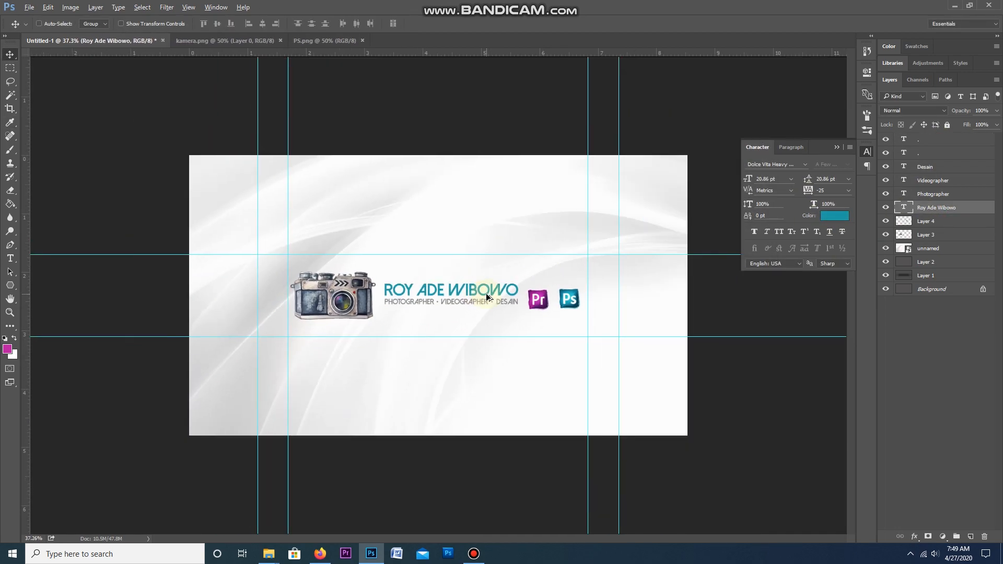
scroll(486, 293, "up", 2)
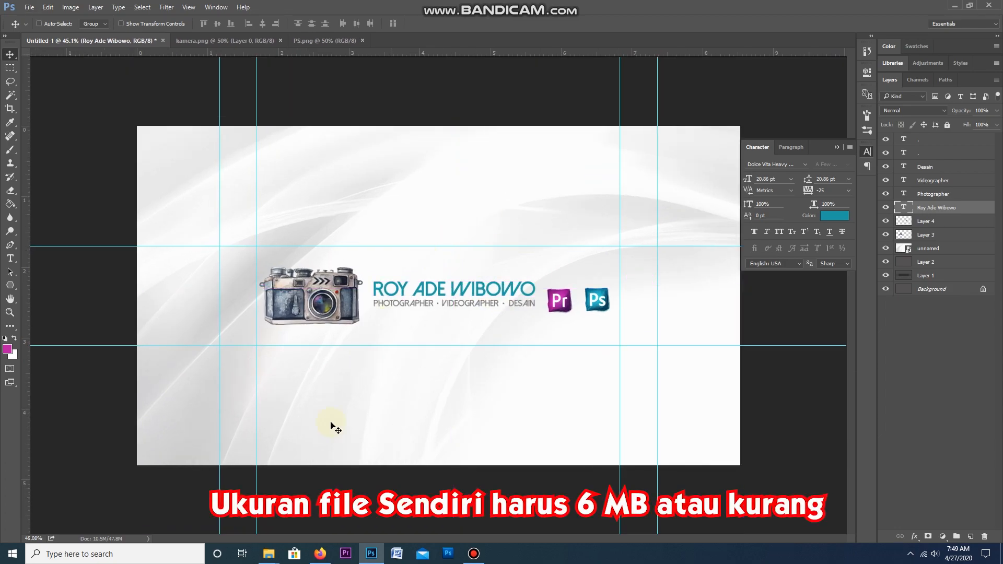
Switch to the browser, close the background image search, and check the header file size limit in YouTube Help.
left_click(320, 554)
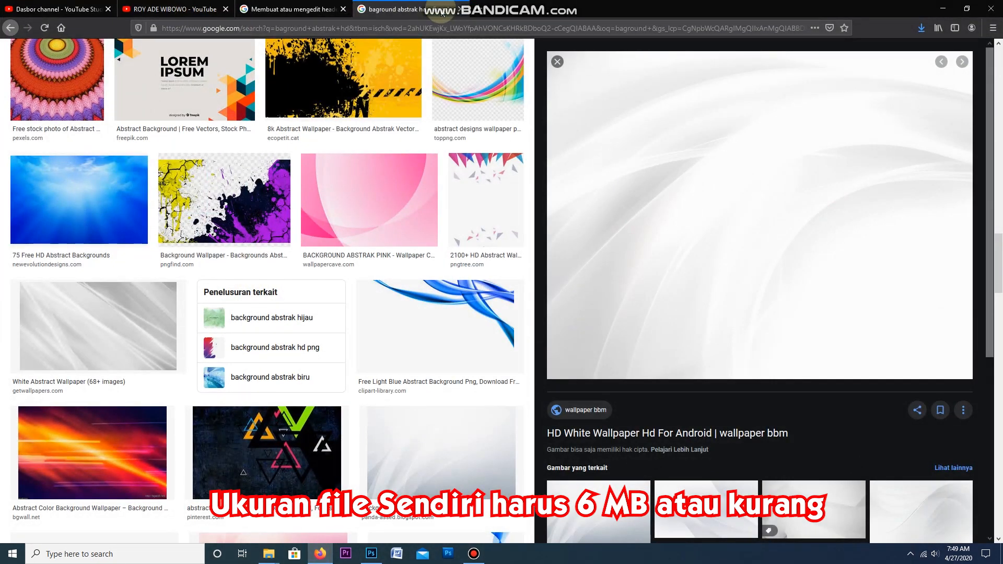
left_click(461, 9)
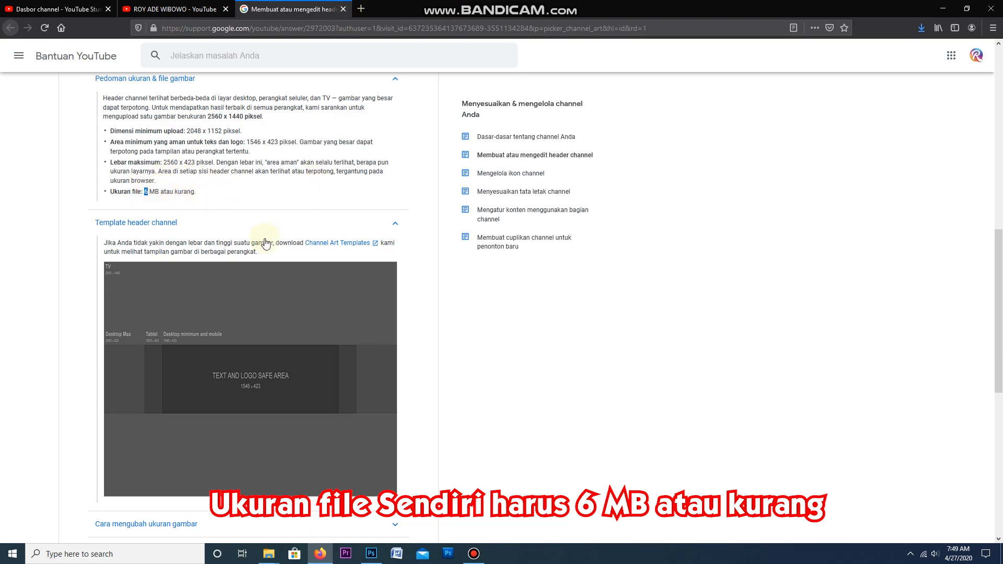
Switch back to Photoshop and prepare a web export of the banner as a JPEG at Maximum quality, 100.
left_click(371, 554)
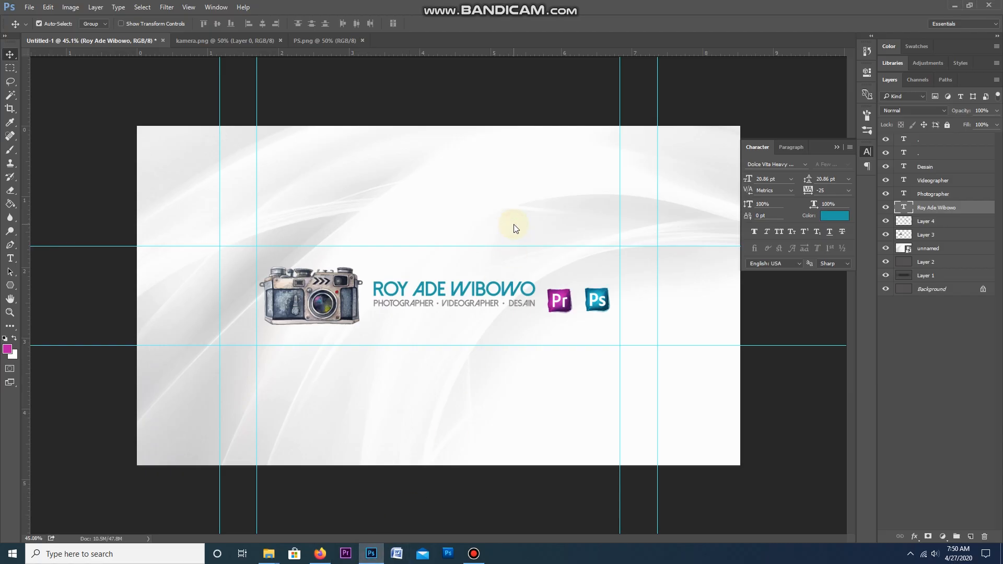
key("ctrl+alt+shift+s")
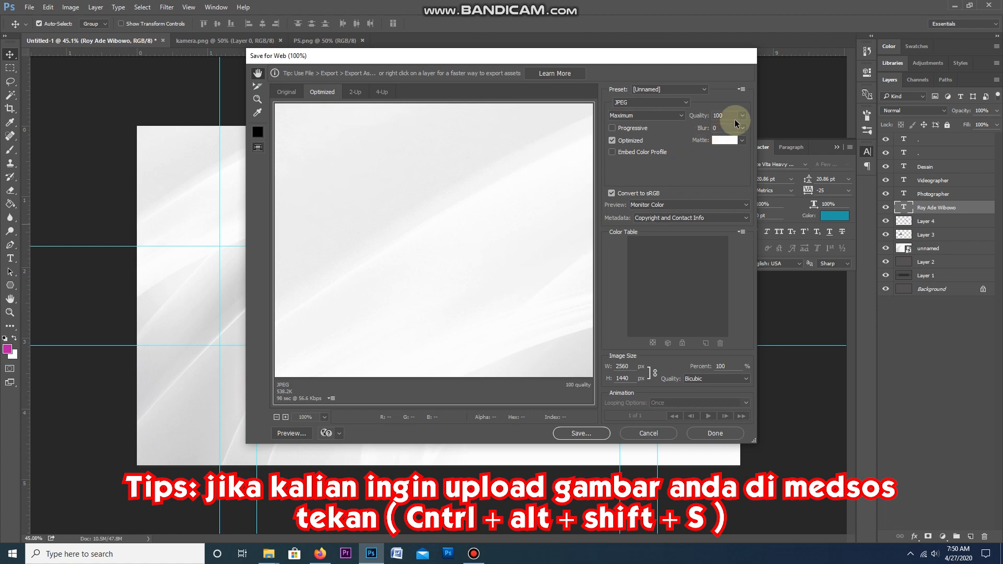
left_click(743, 117)
left_click_drag(743, 128, 700, 131)
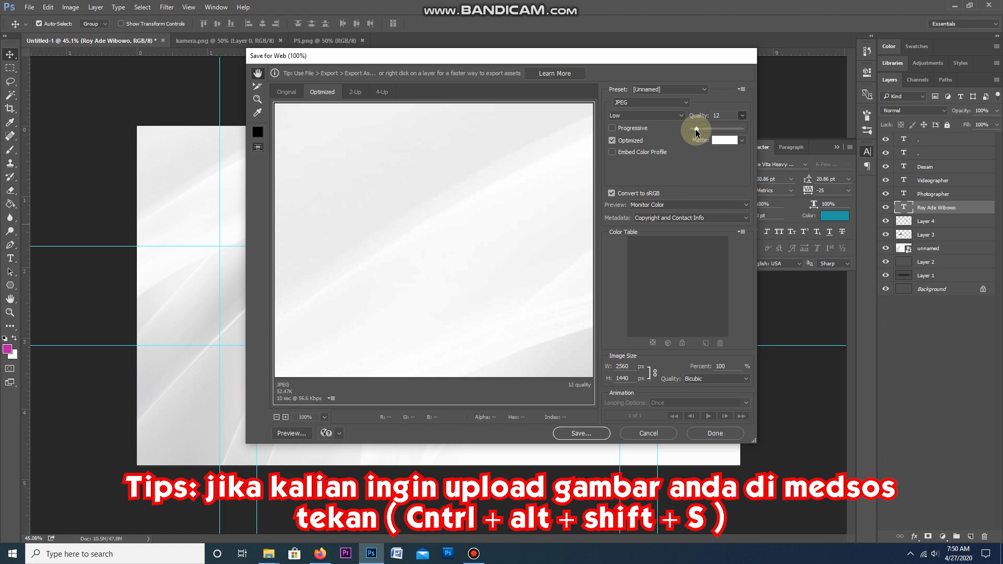
left_click_drag(694, 130, 748, 126)
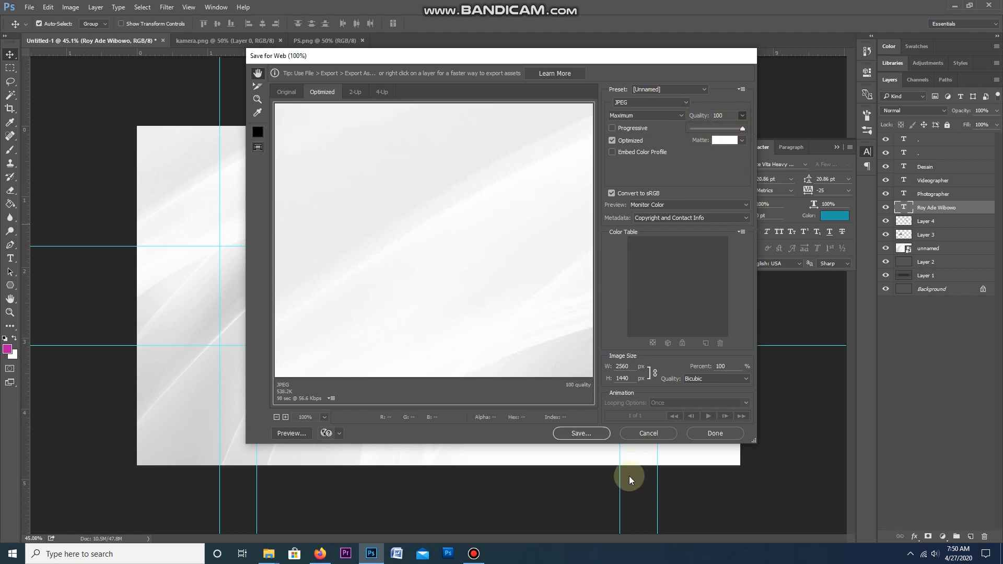
Save the optimized banner image to the Desktop under the name cover youtube.
left_click(586, 433)
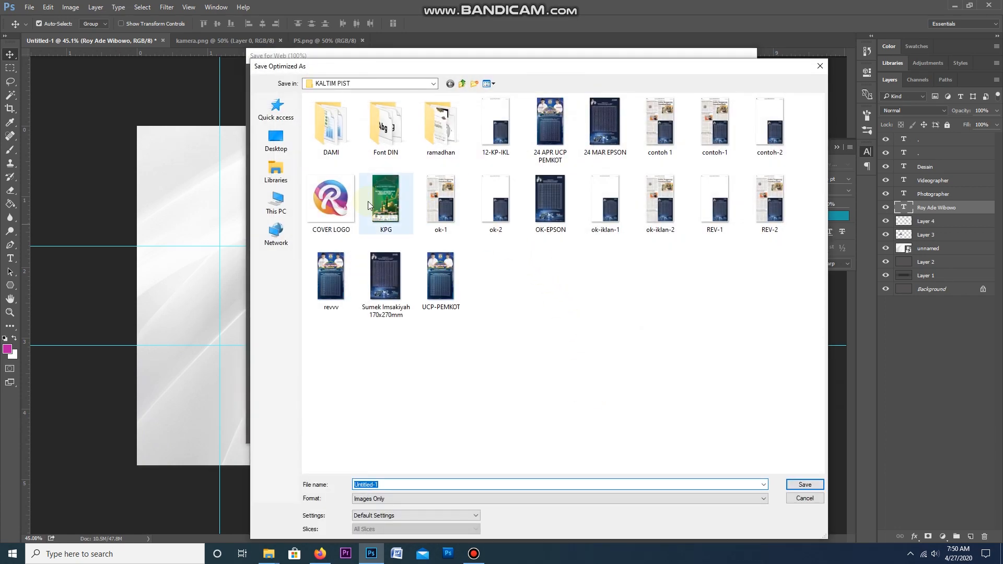
left_click(280, 210)
left_click(276, 140)
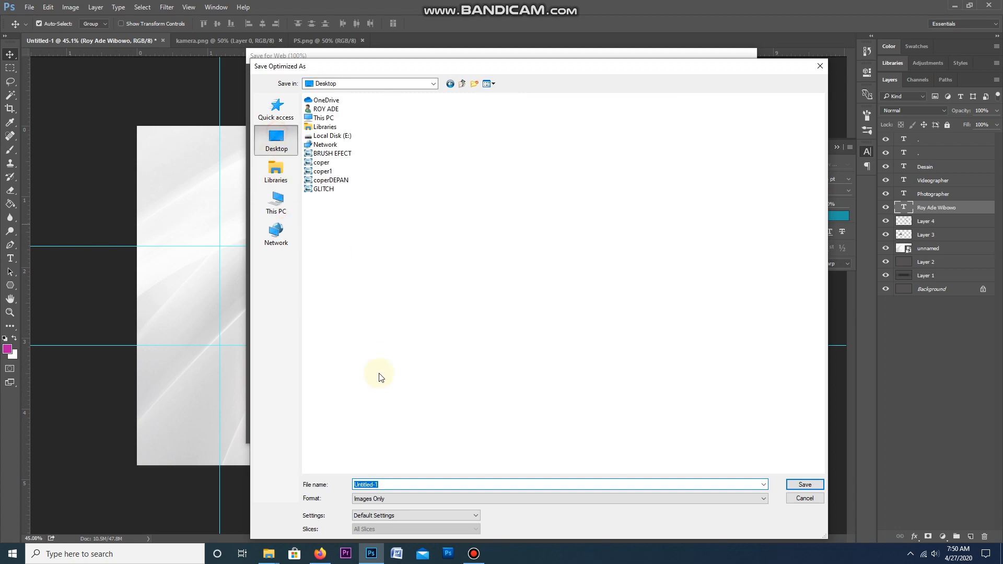
type("co")
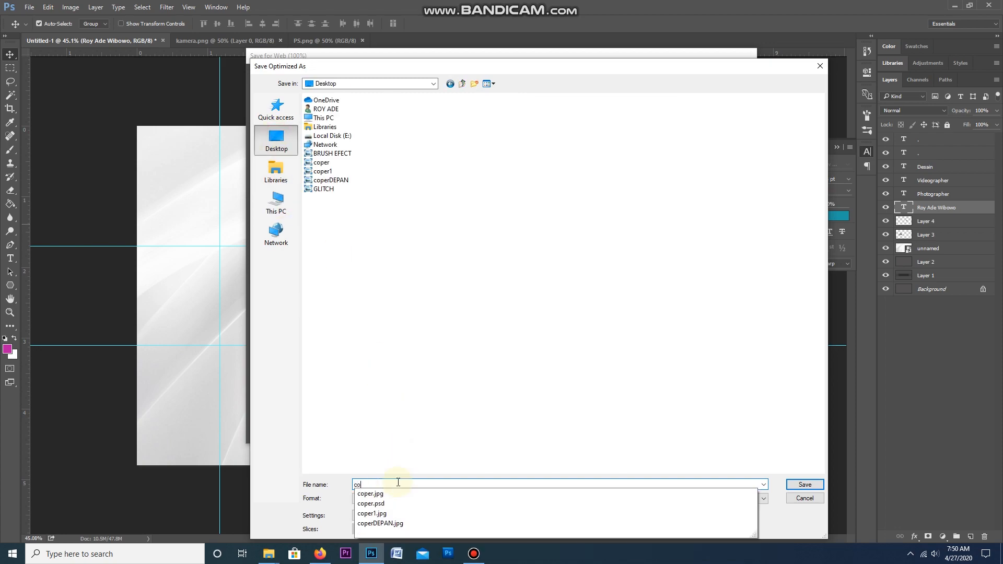
type("ver yout")
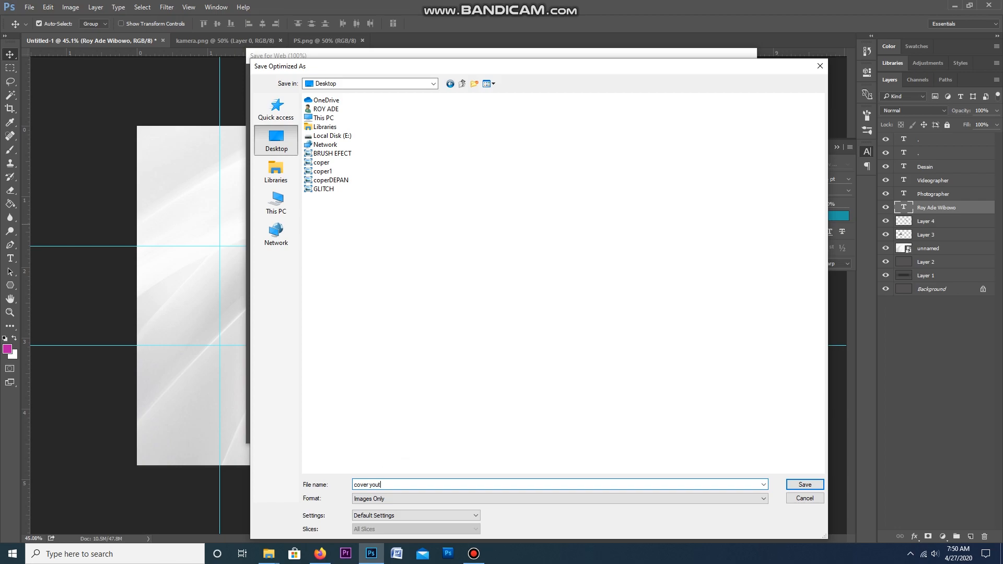
type("ube")
key("Return")
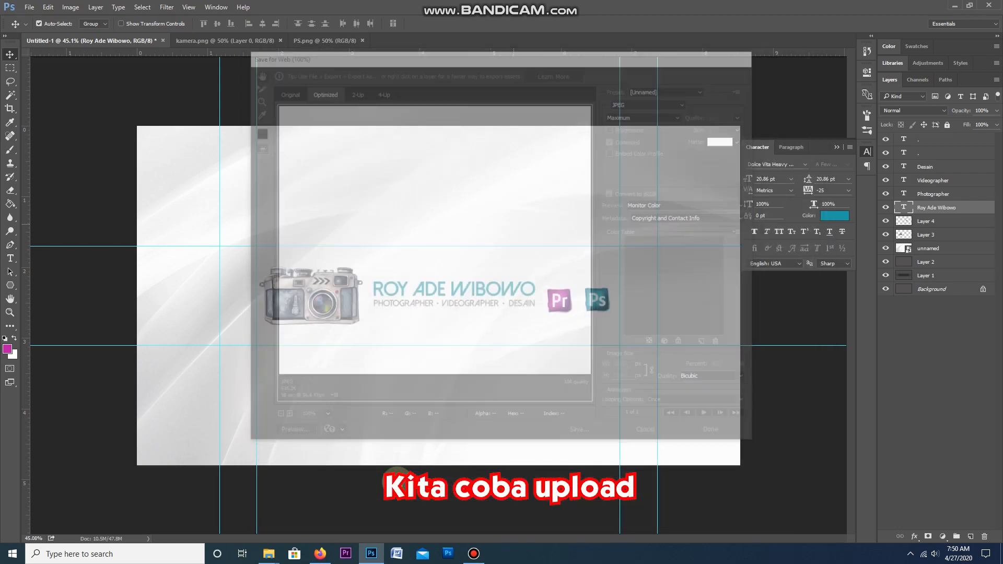
Switch to the YouTube channel page in the browser and start adding a channel header from a photo on the computer.
left_click(320, 554)
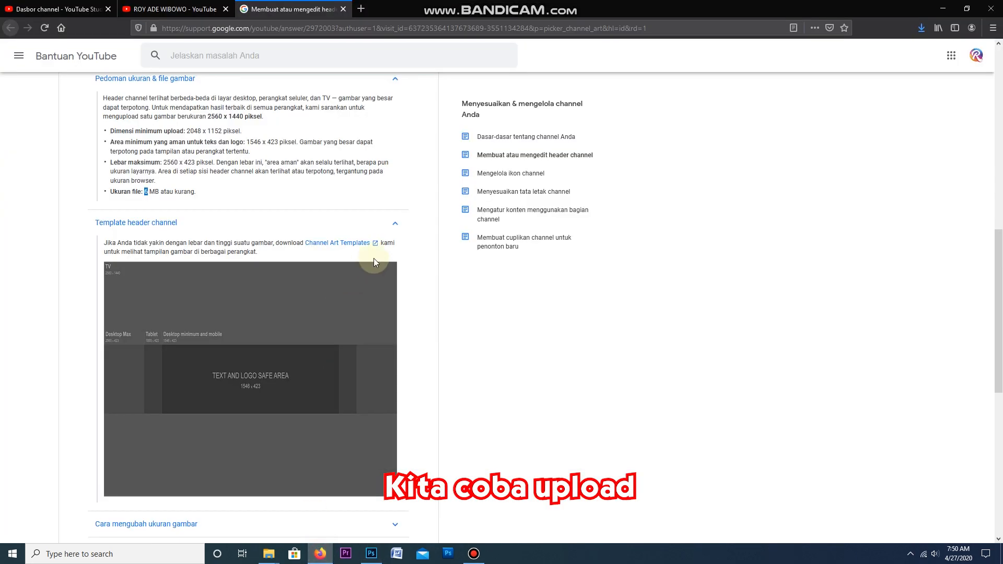
left_click(198, 9)
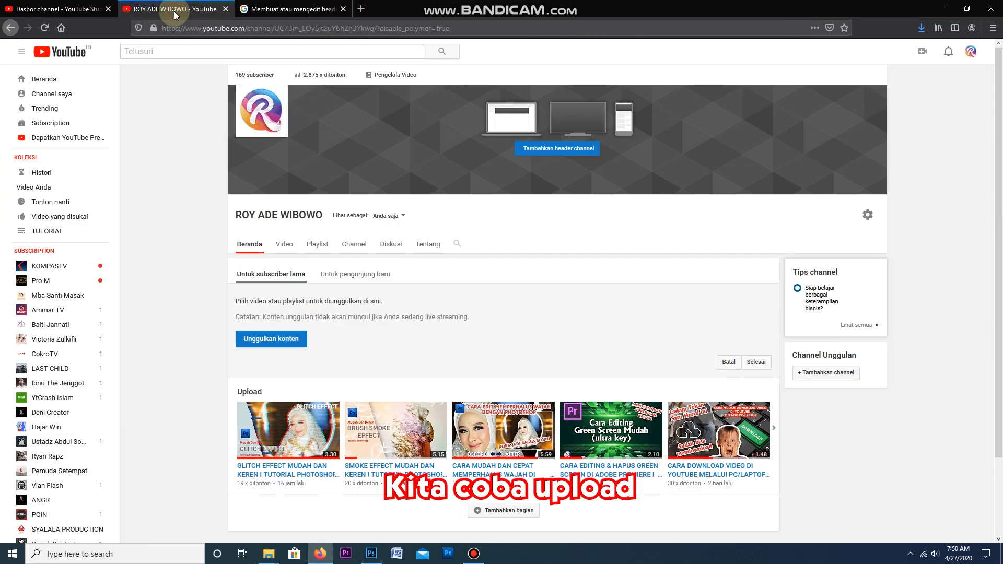
left_click(556, 149)
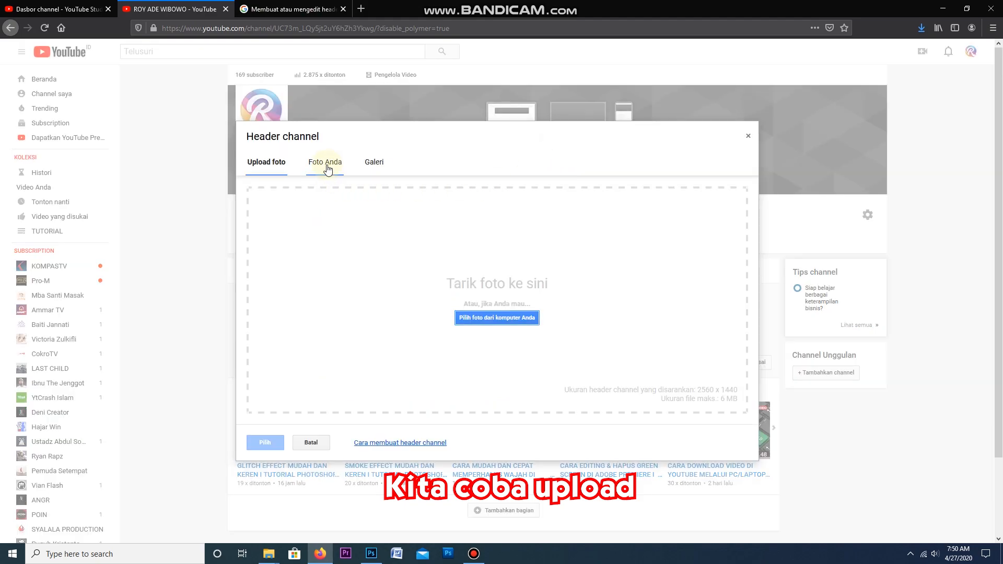
left_click(516, 321)
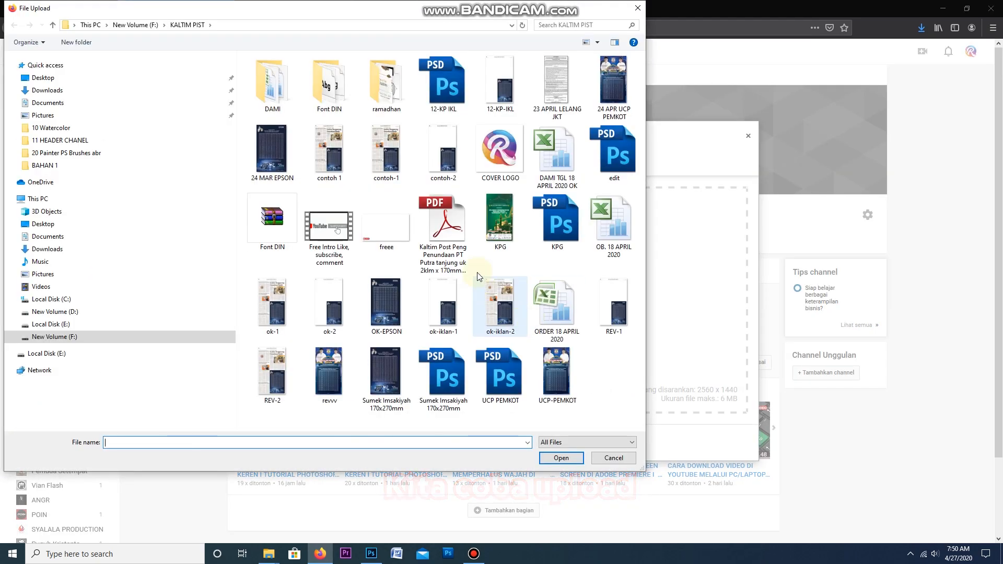
Upload cover-youtube from the Desktop, open its crop adjustment, and apply it as the channel header.
left_click(48, 78)
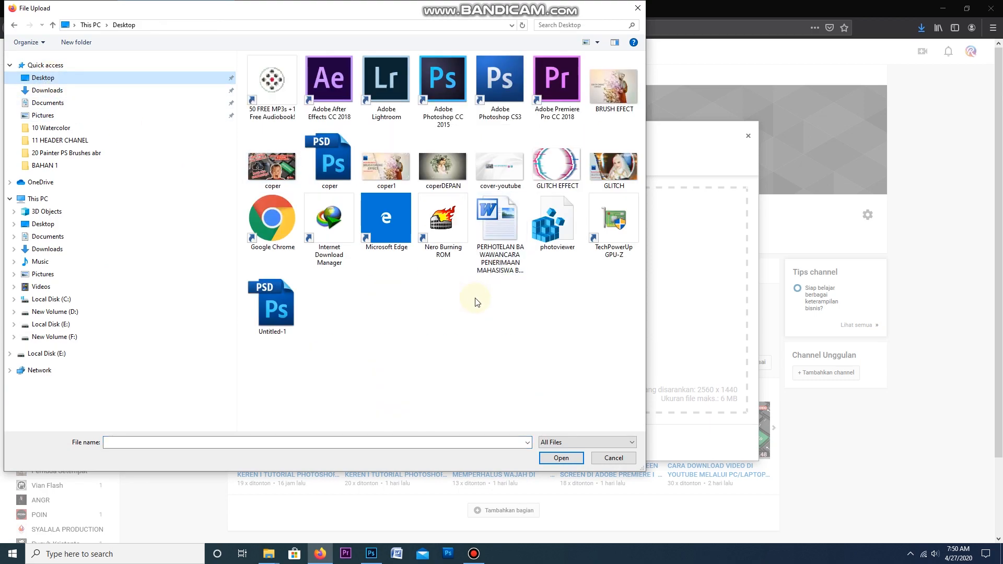
left_click(504, 161)
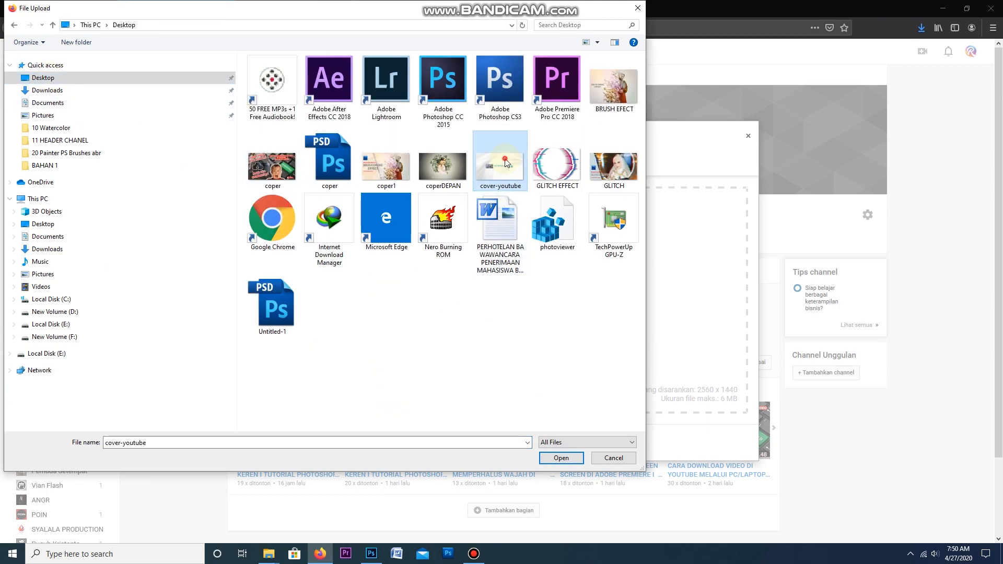
left_click(564, 459)
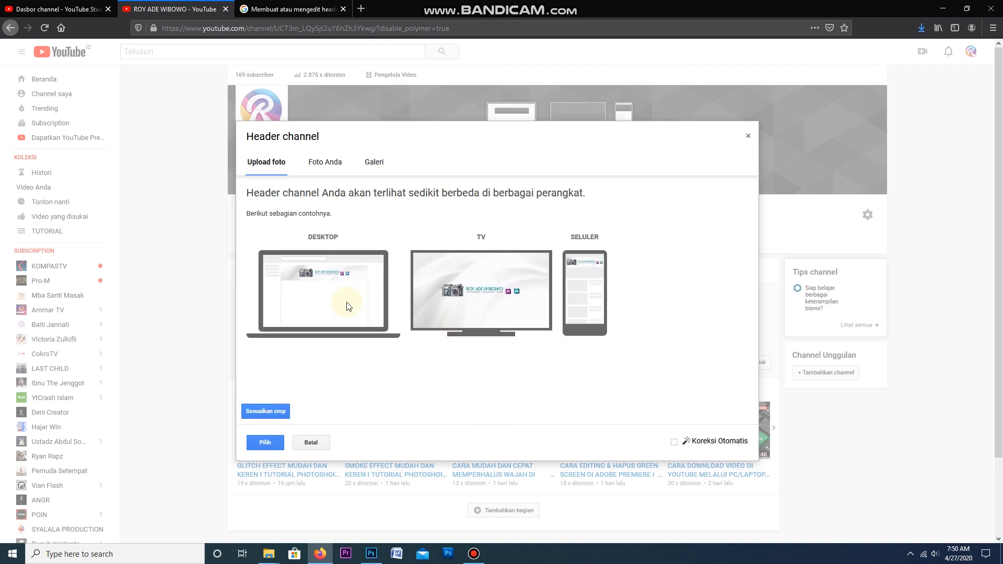
left_click(268, 410)
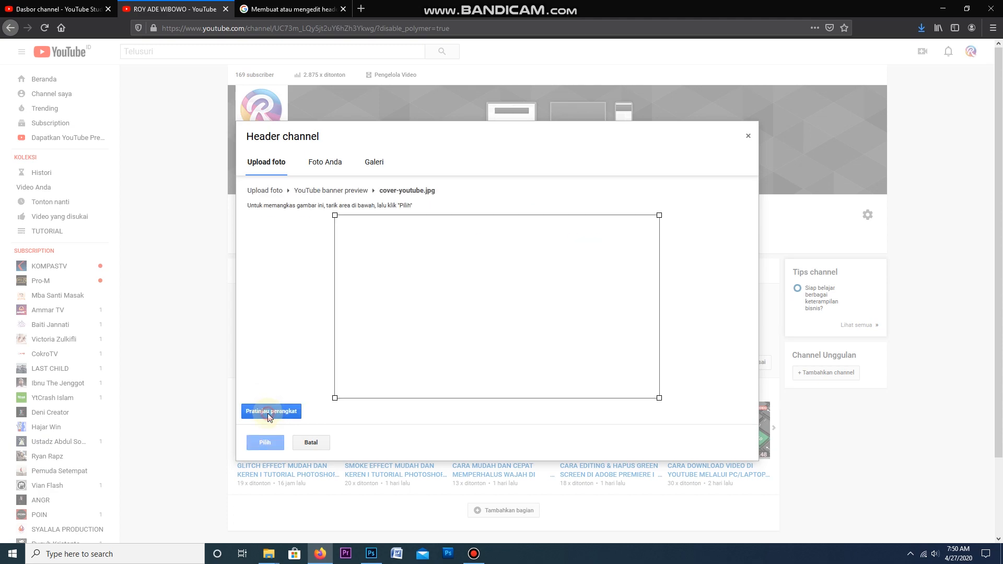
left_click(270, 442)
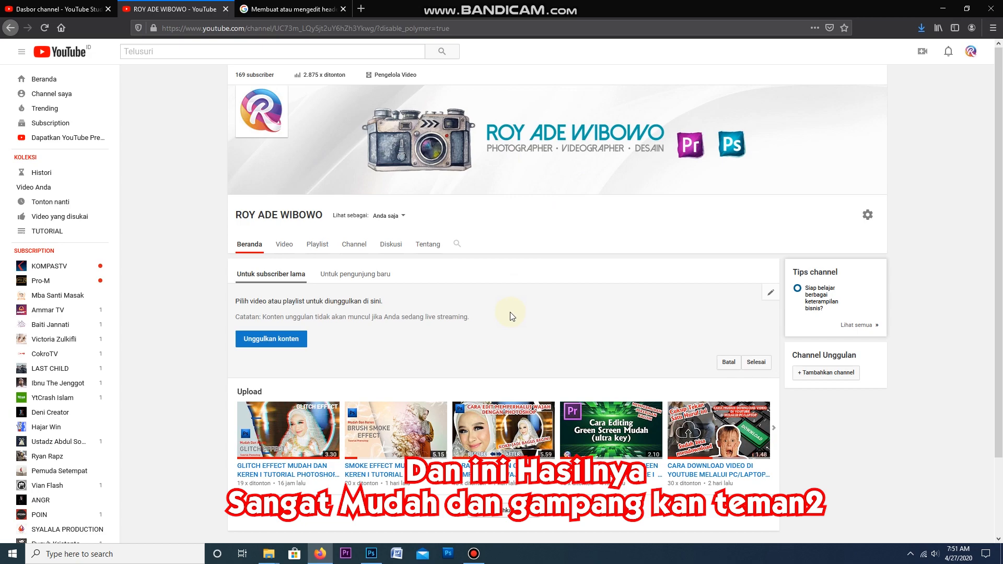
Open the channel's public page to examine how the new header looks.
left_click(971, 51)
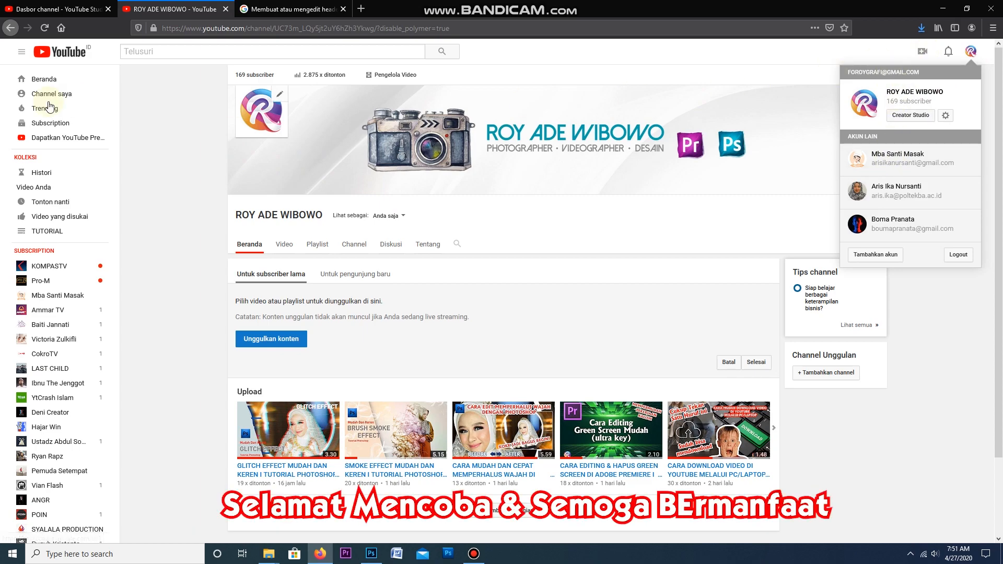
left_click(55, 82)
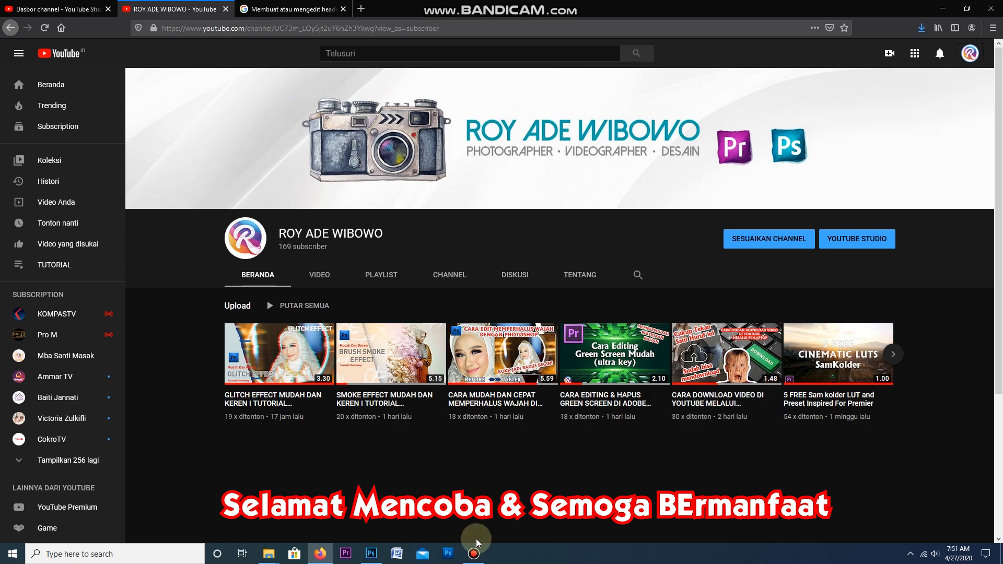
left_click(474, 553)
left_click(292, 37)
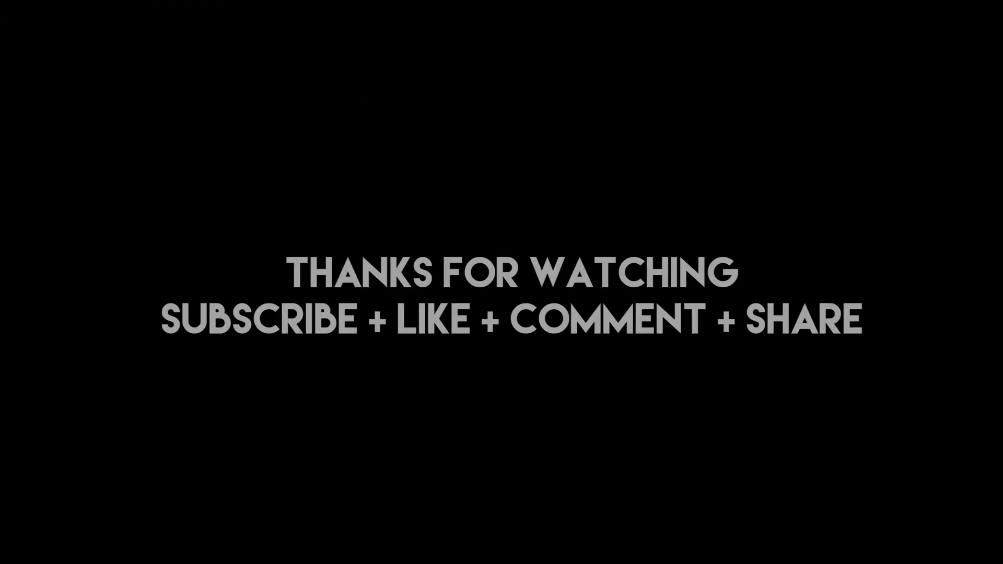